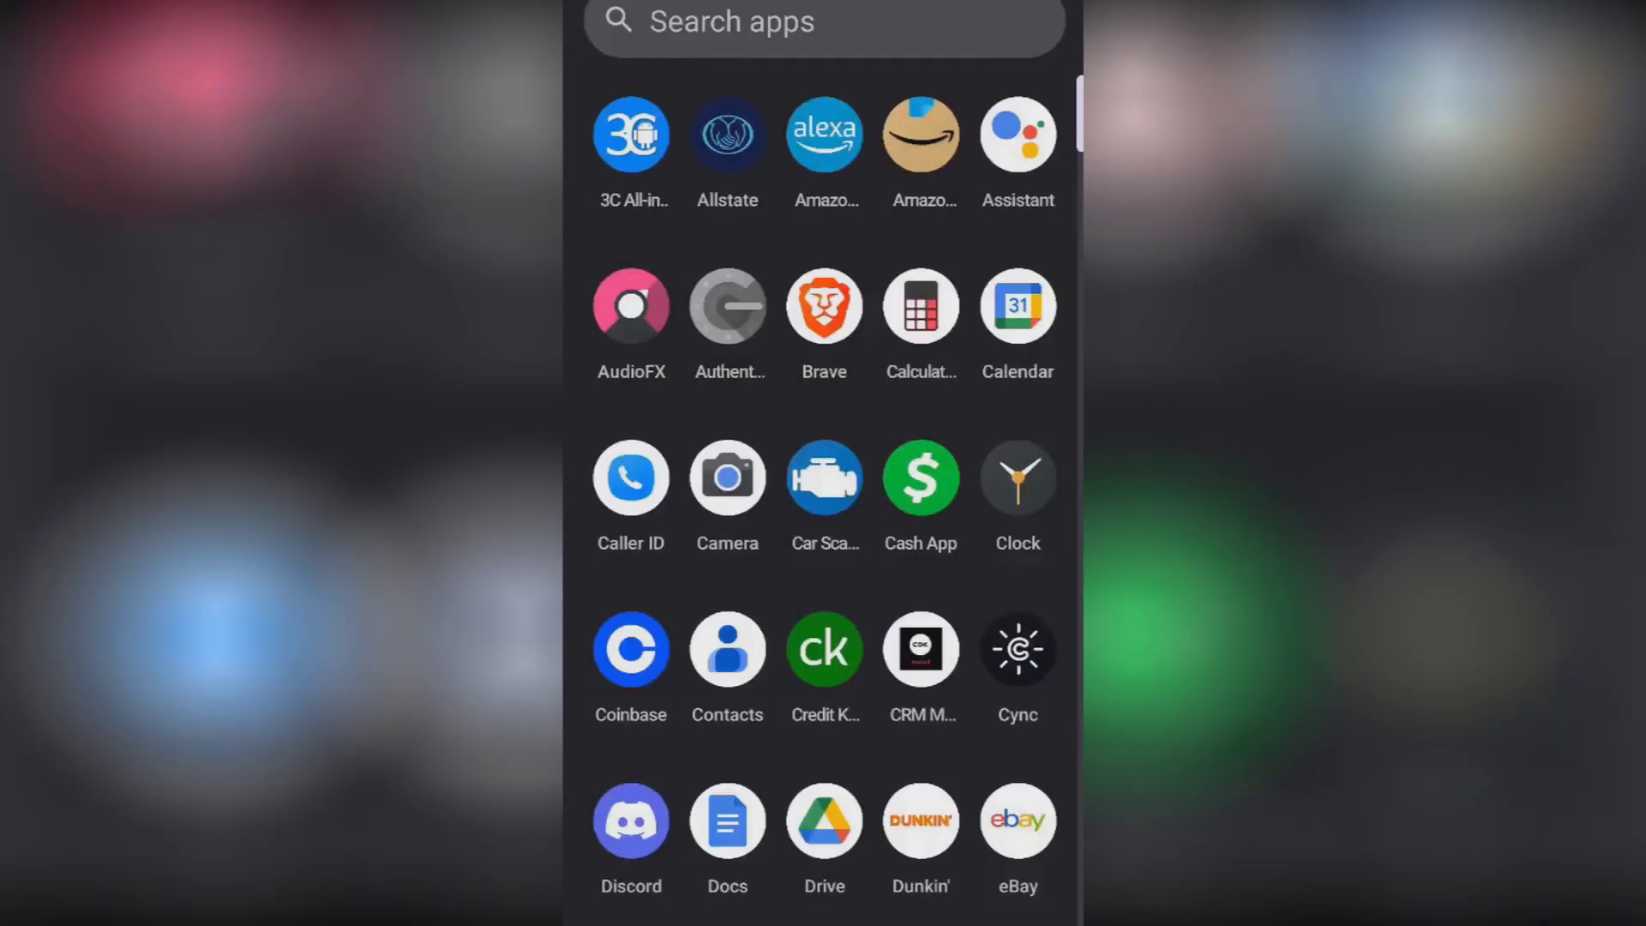
scroll(823, 489, "up", 4)
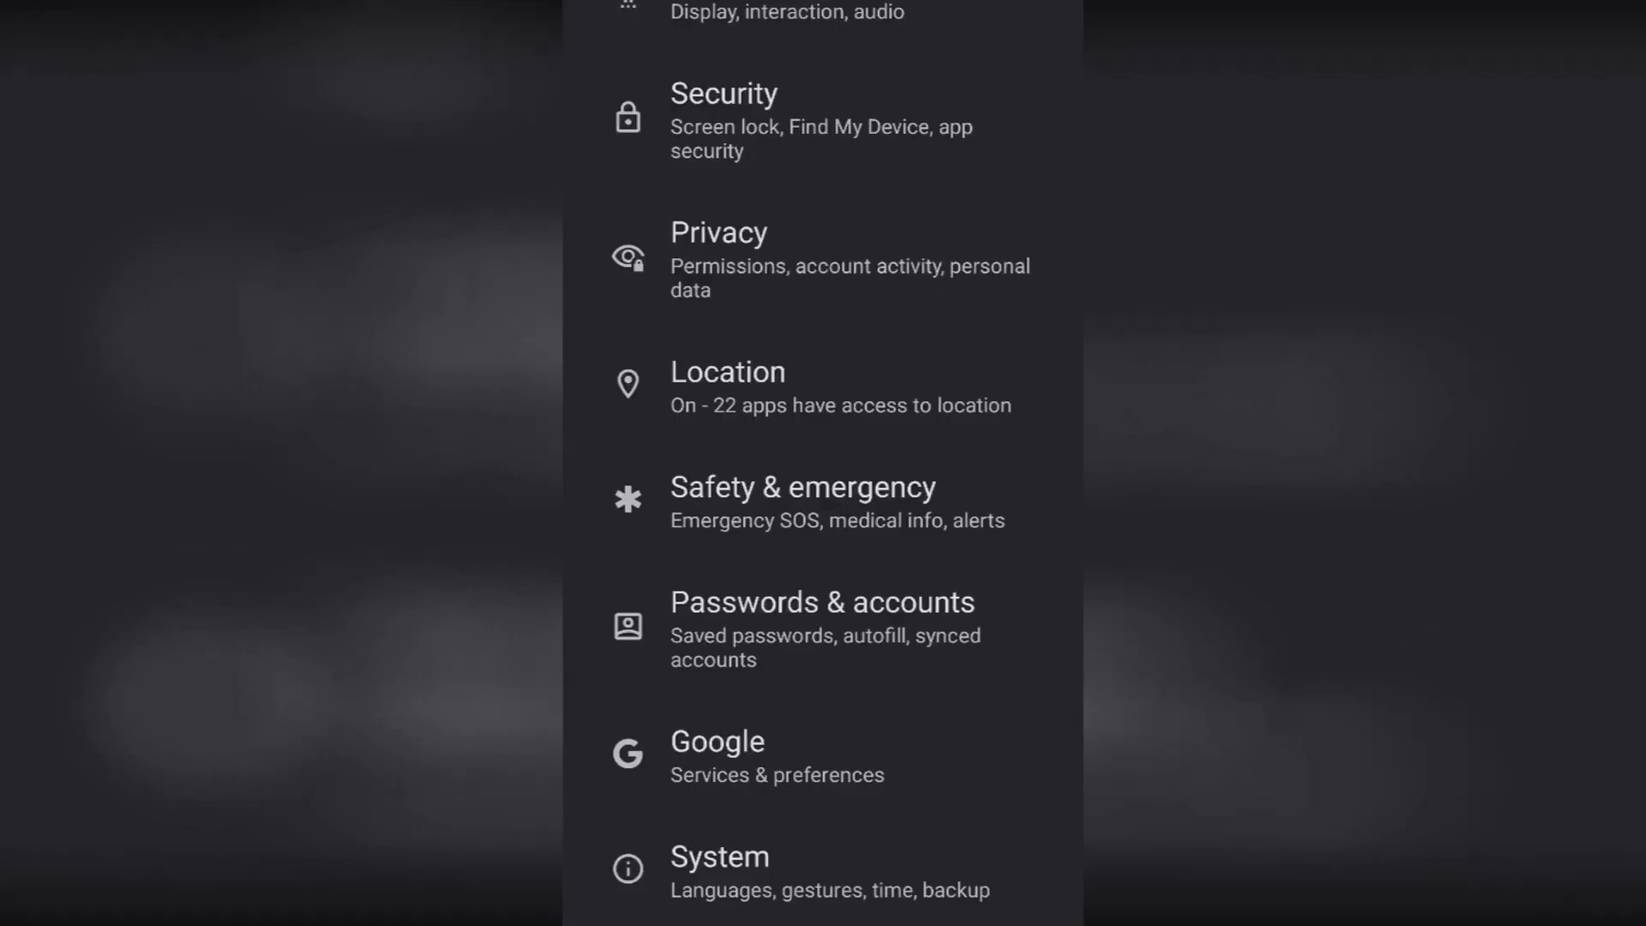
scroll(824, 515, "down", 3)
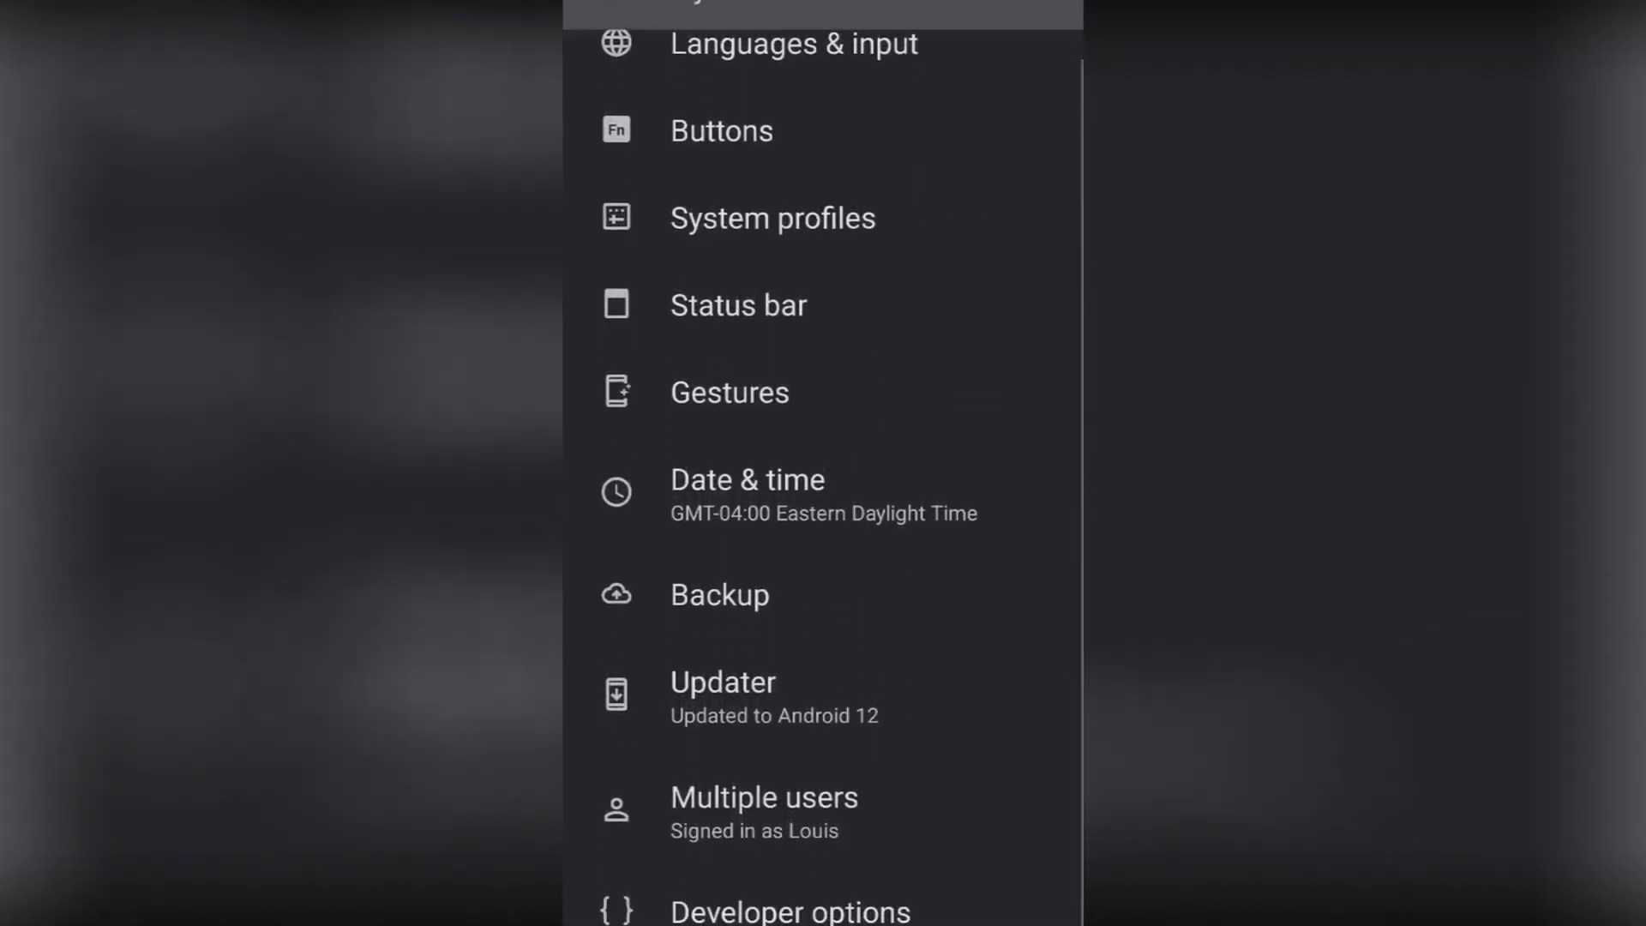
Browse Developer options, checking the Logger buffer sizes choices without changing them.
left_click(791, 911)
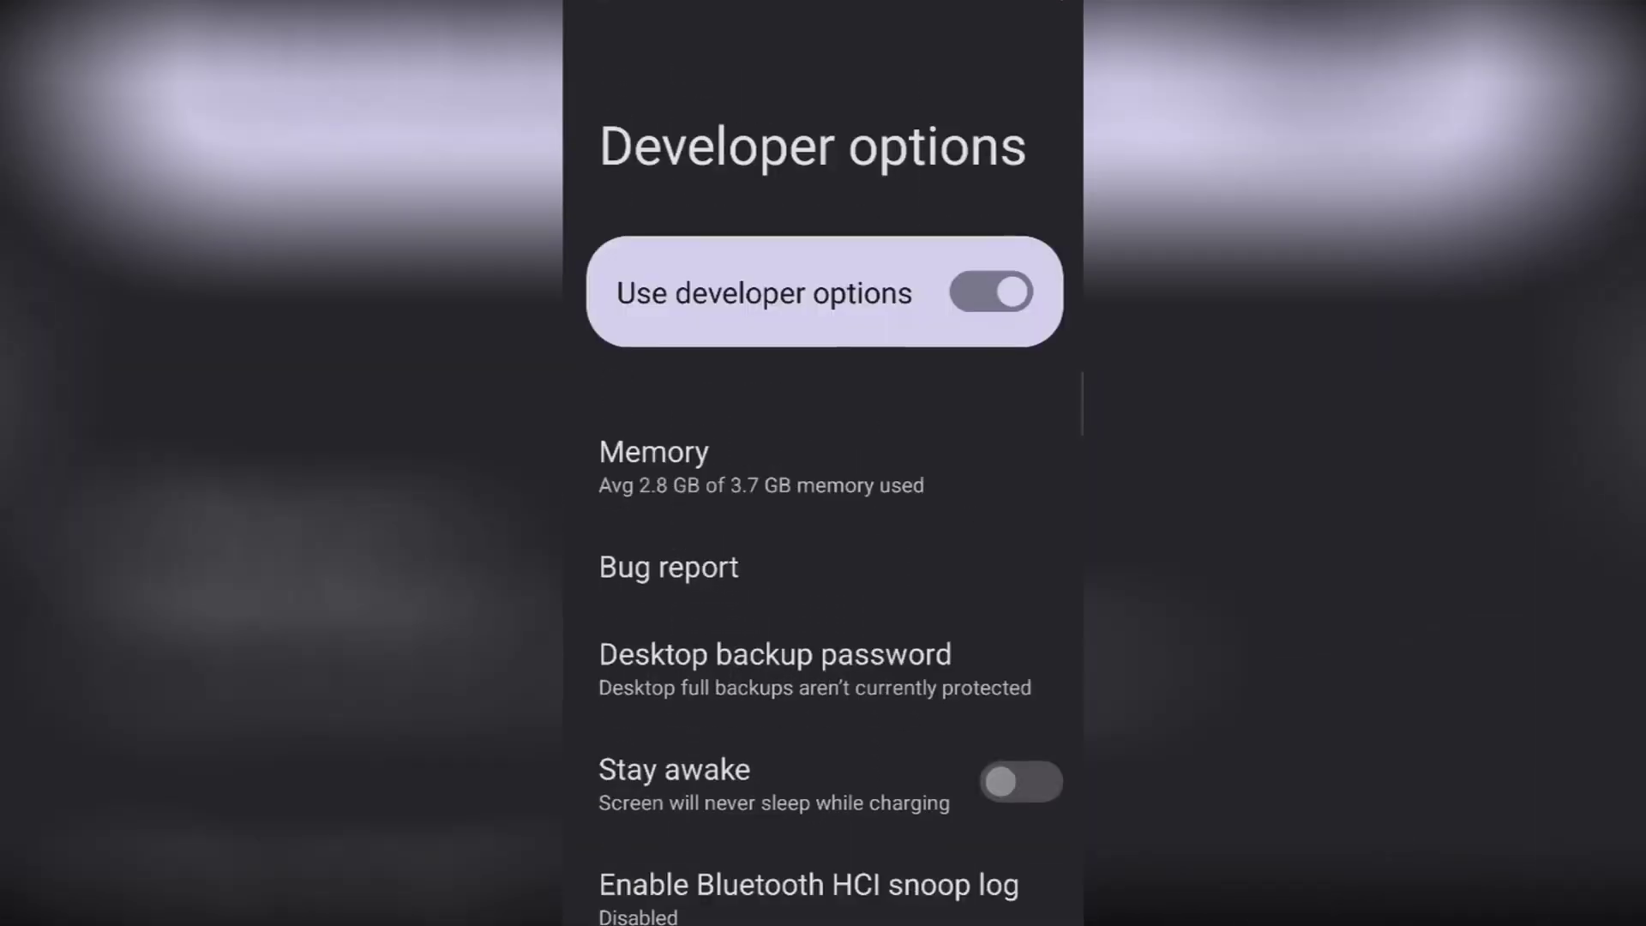
scroll(823, 514, "down", 3)
scroll(823, 514, "down", 3)
scroll(823, 515, "up", 2)
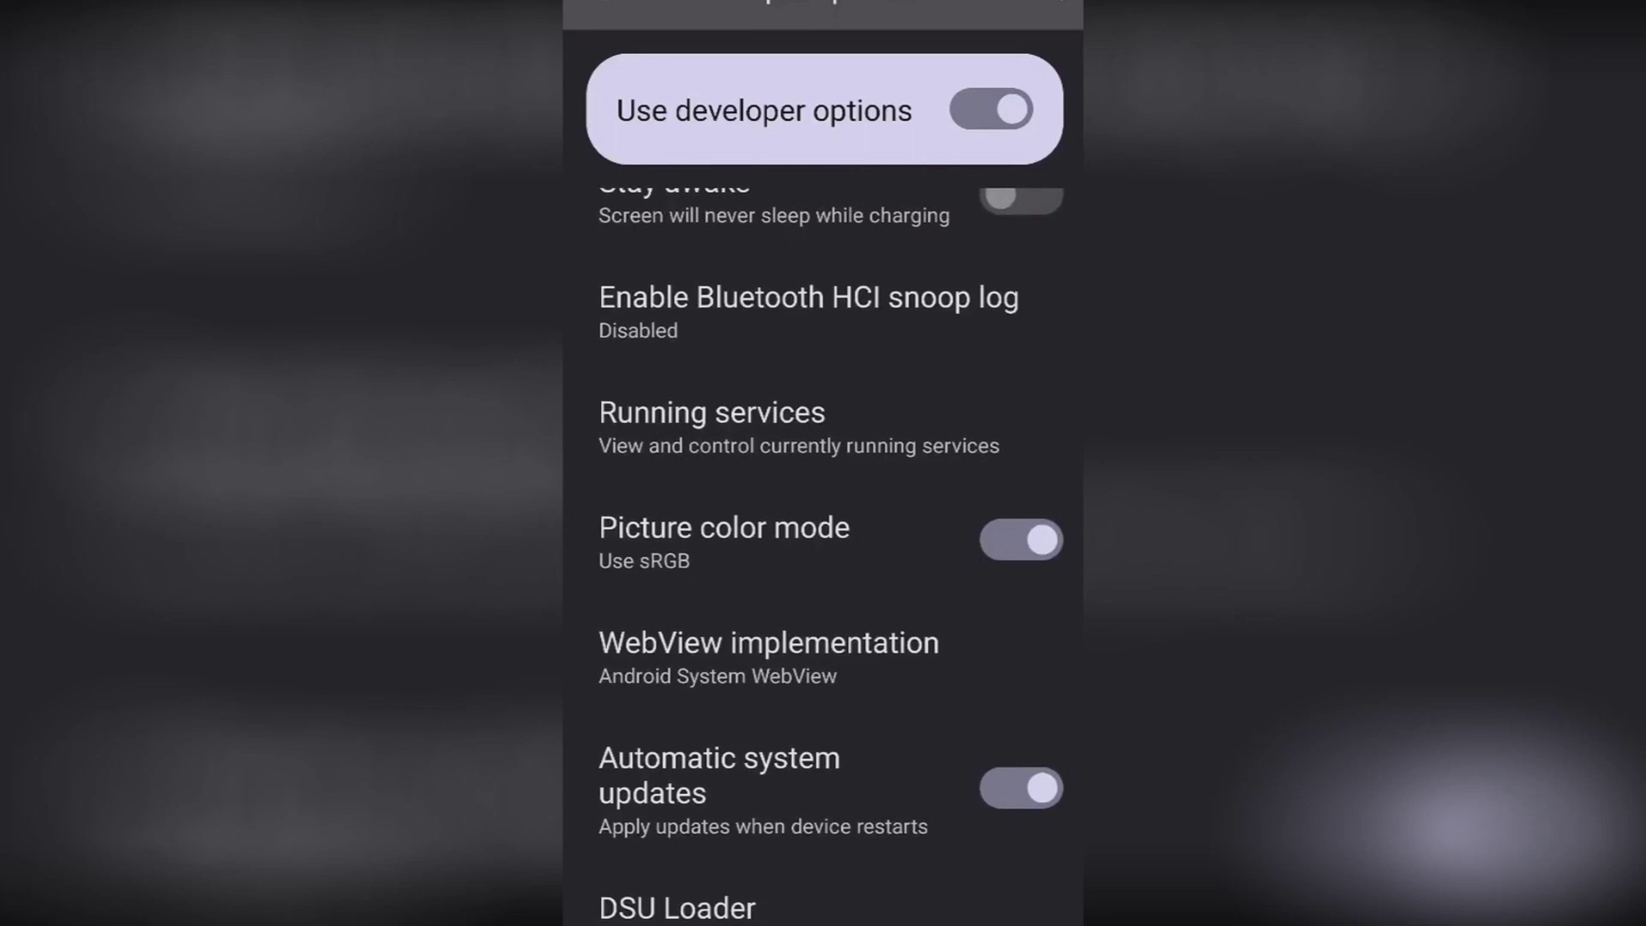
scroll(824, 514, "down", 10)
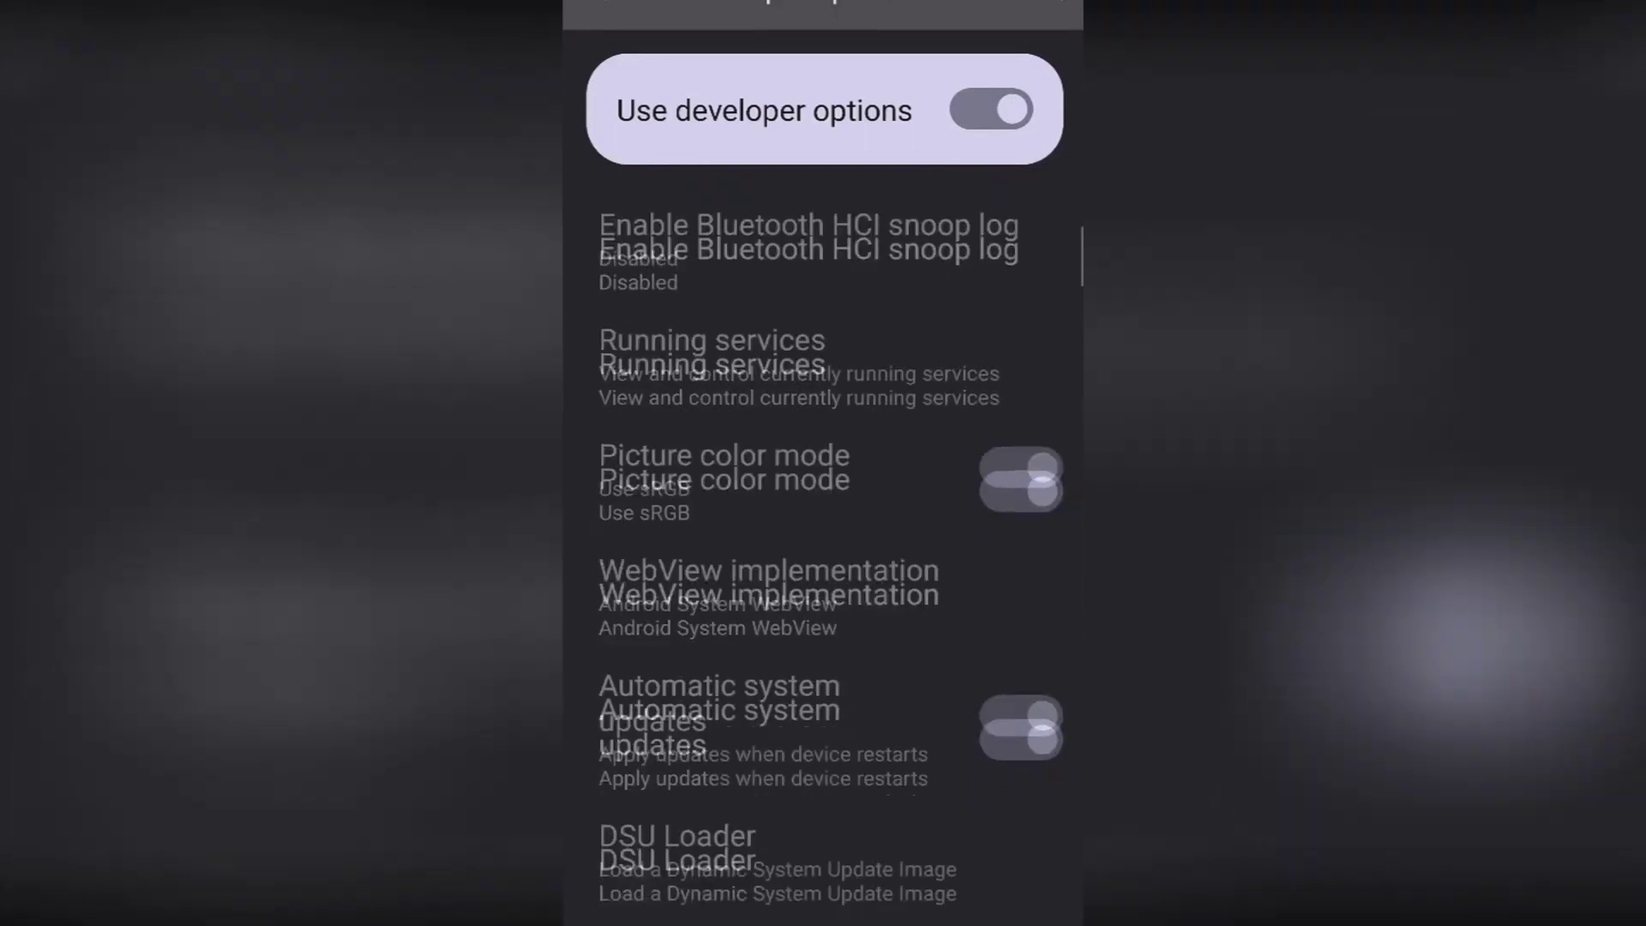
scroll(823, 515, "down", 5)
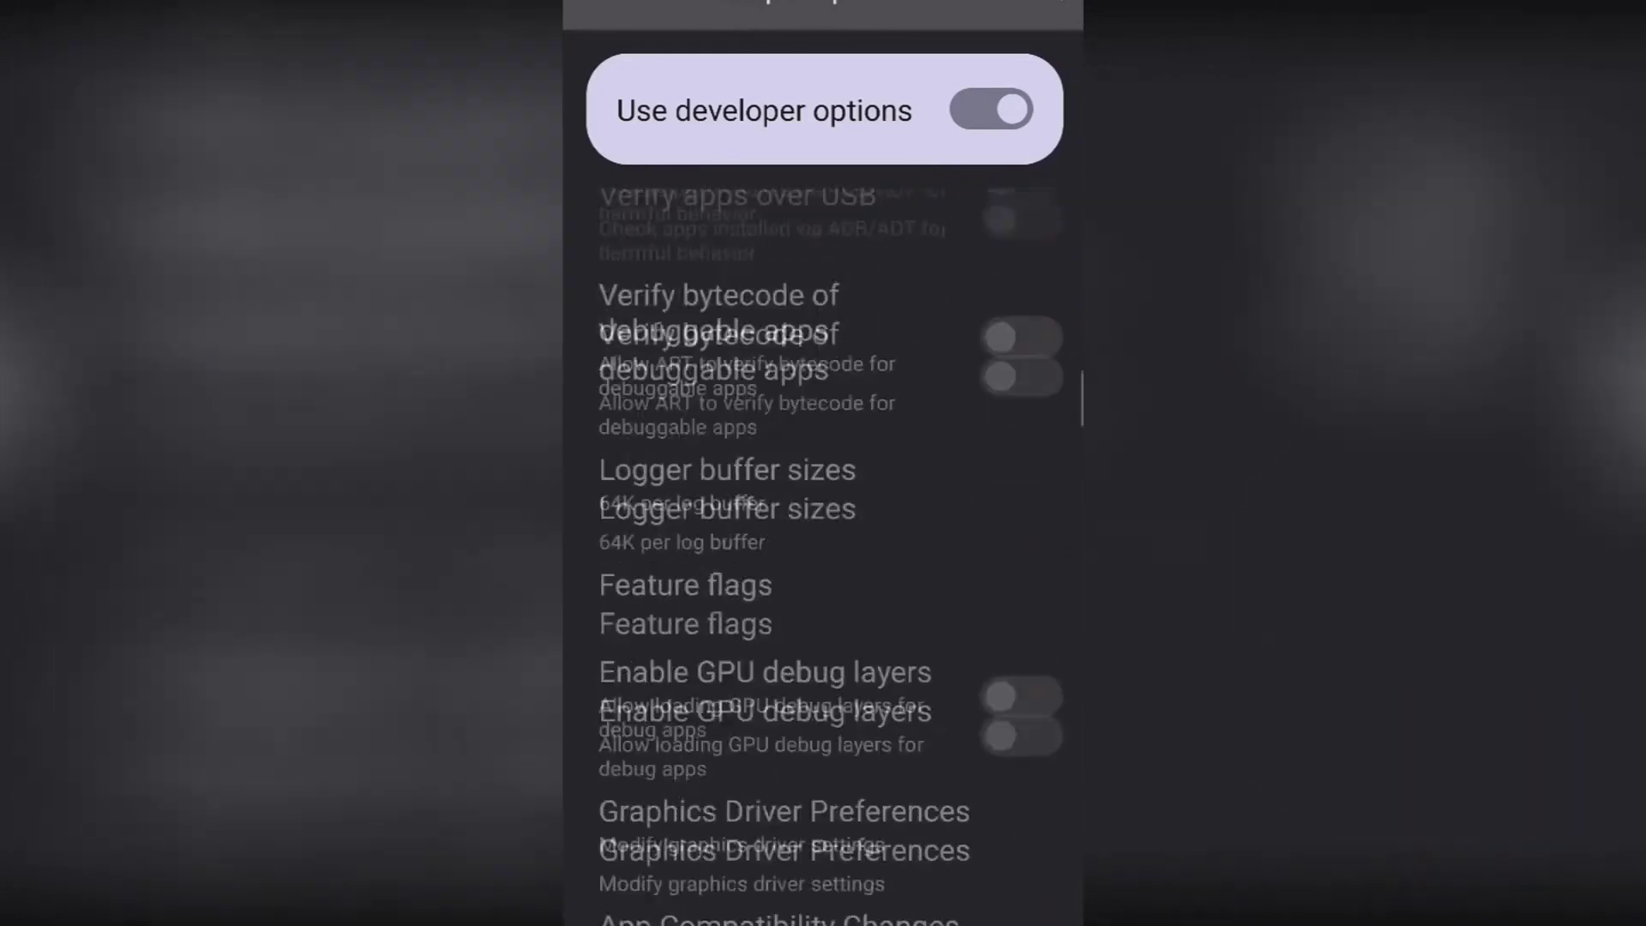
scroll(823, 514, "up", 5)
scroll(824, 514, "up", 3)
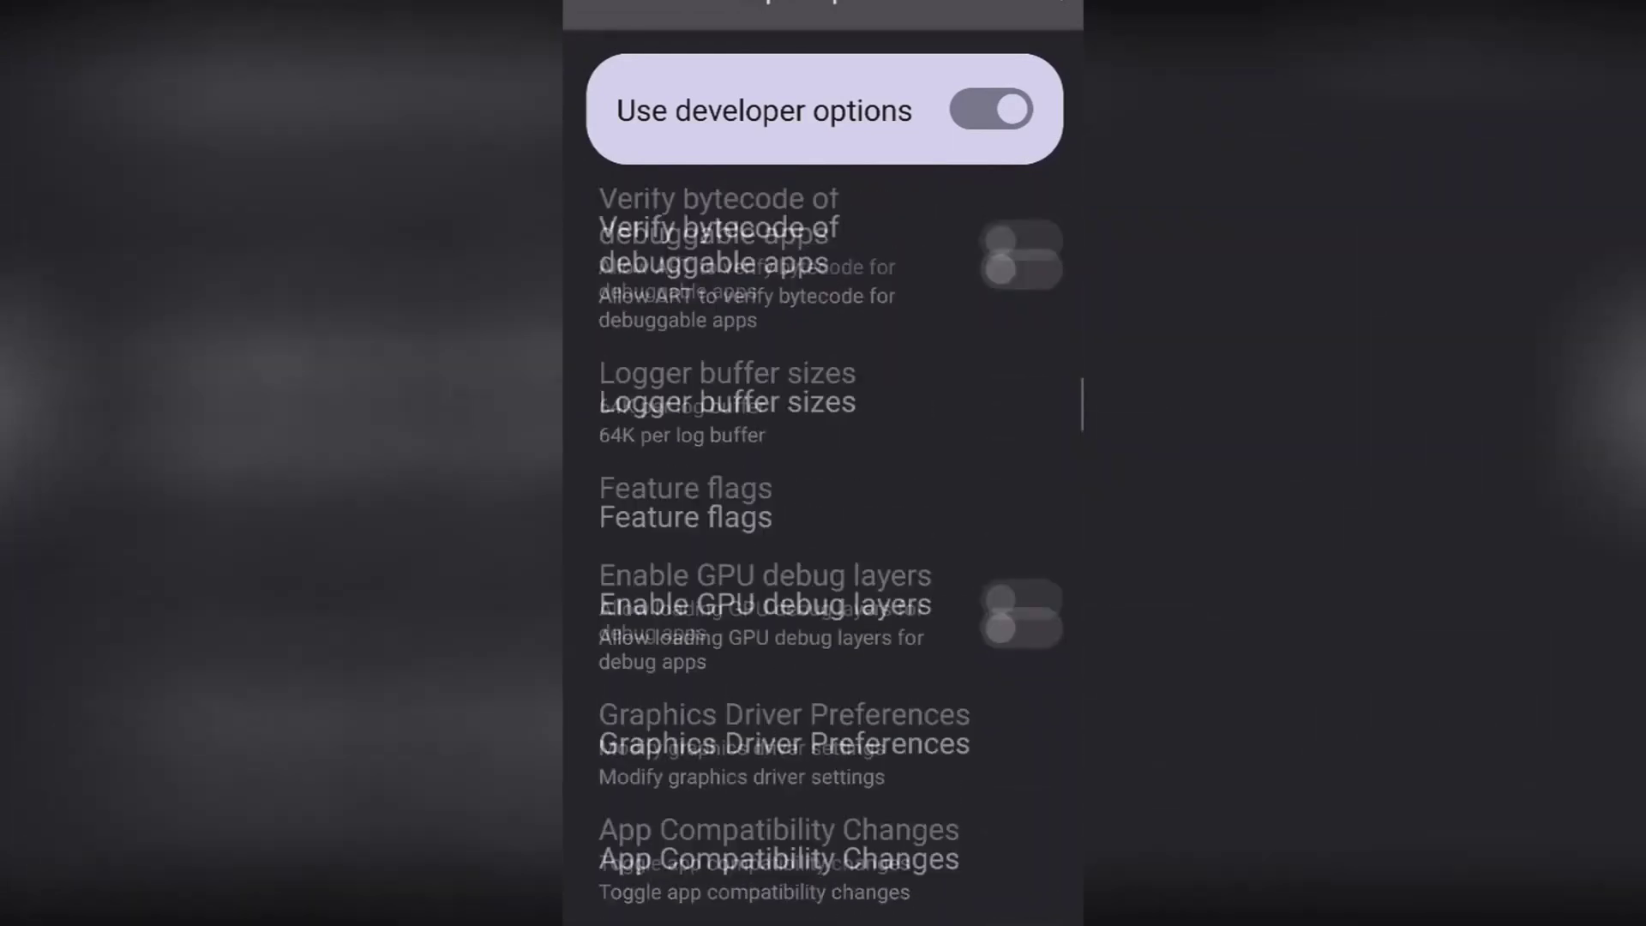
left_click(727, 656)
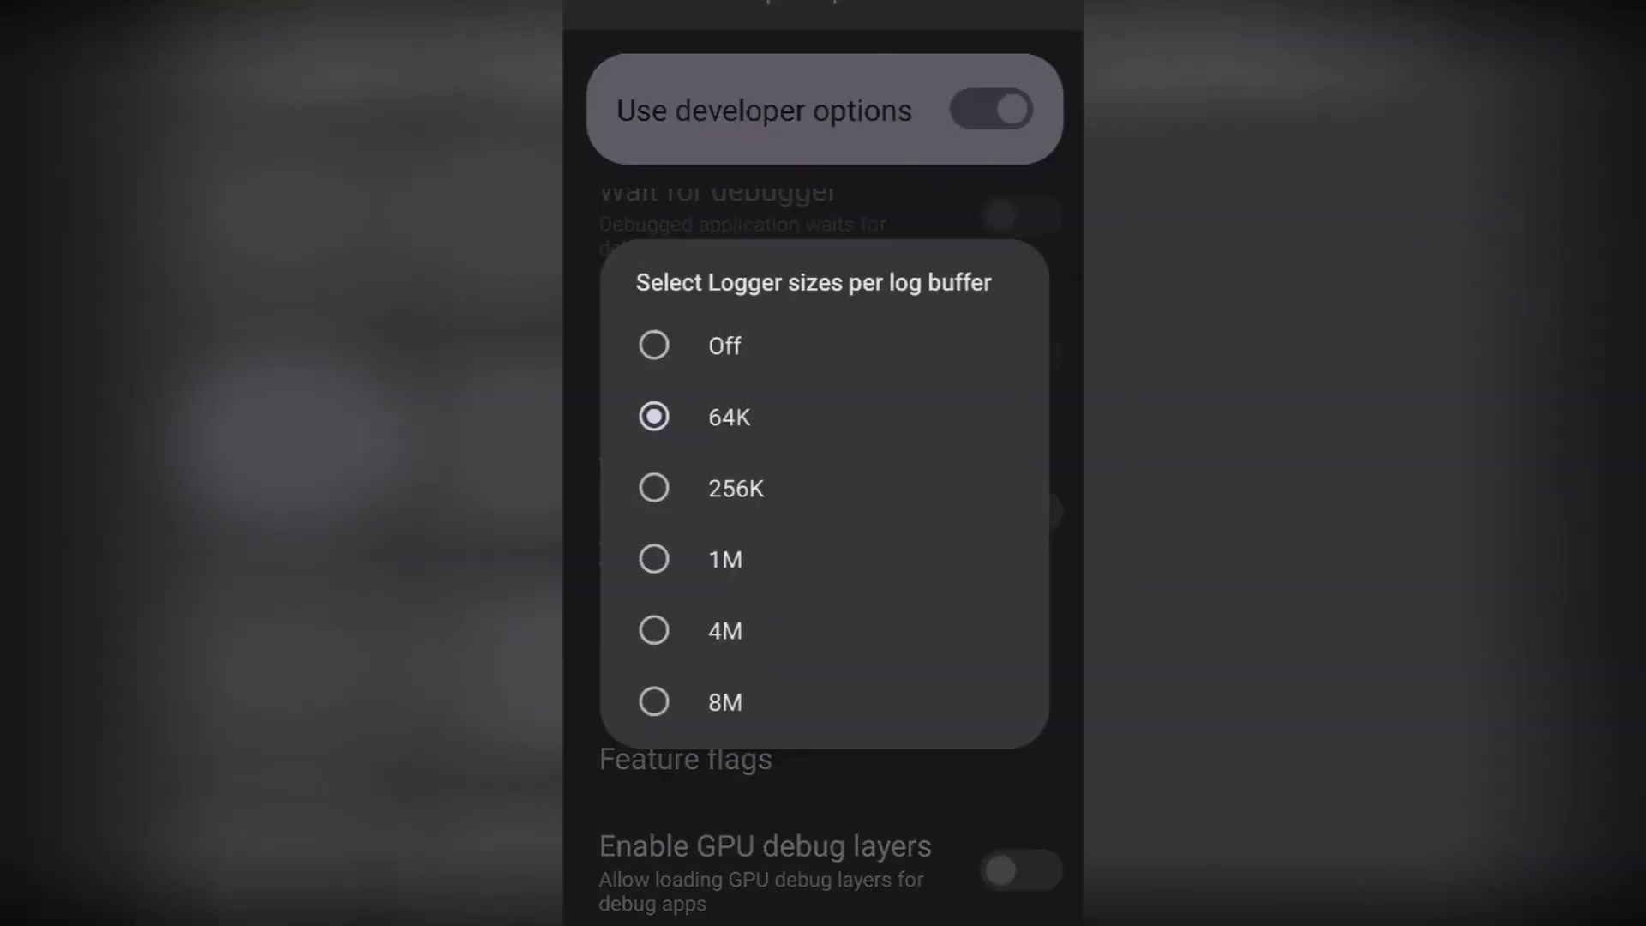
key("Escape")
scroll(824, 515, "down", 5)
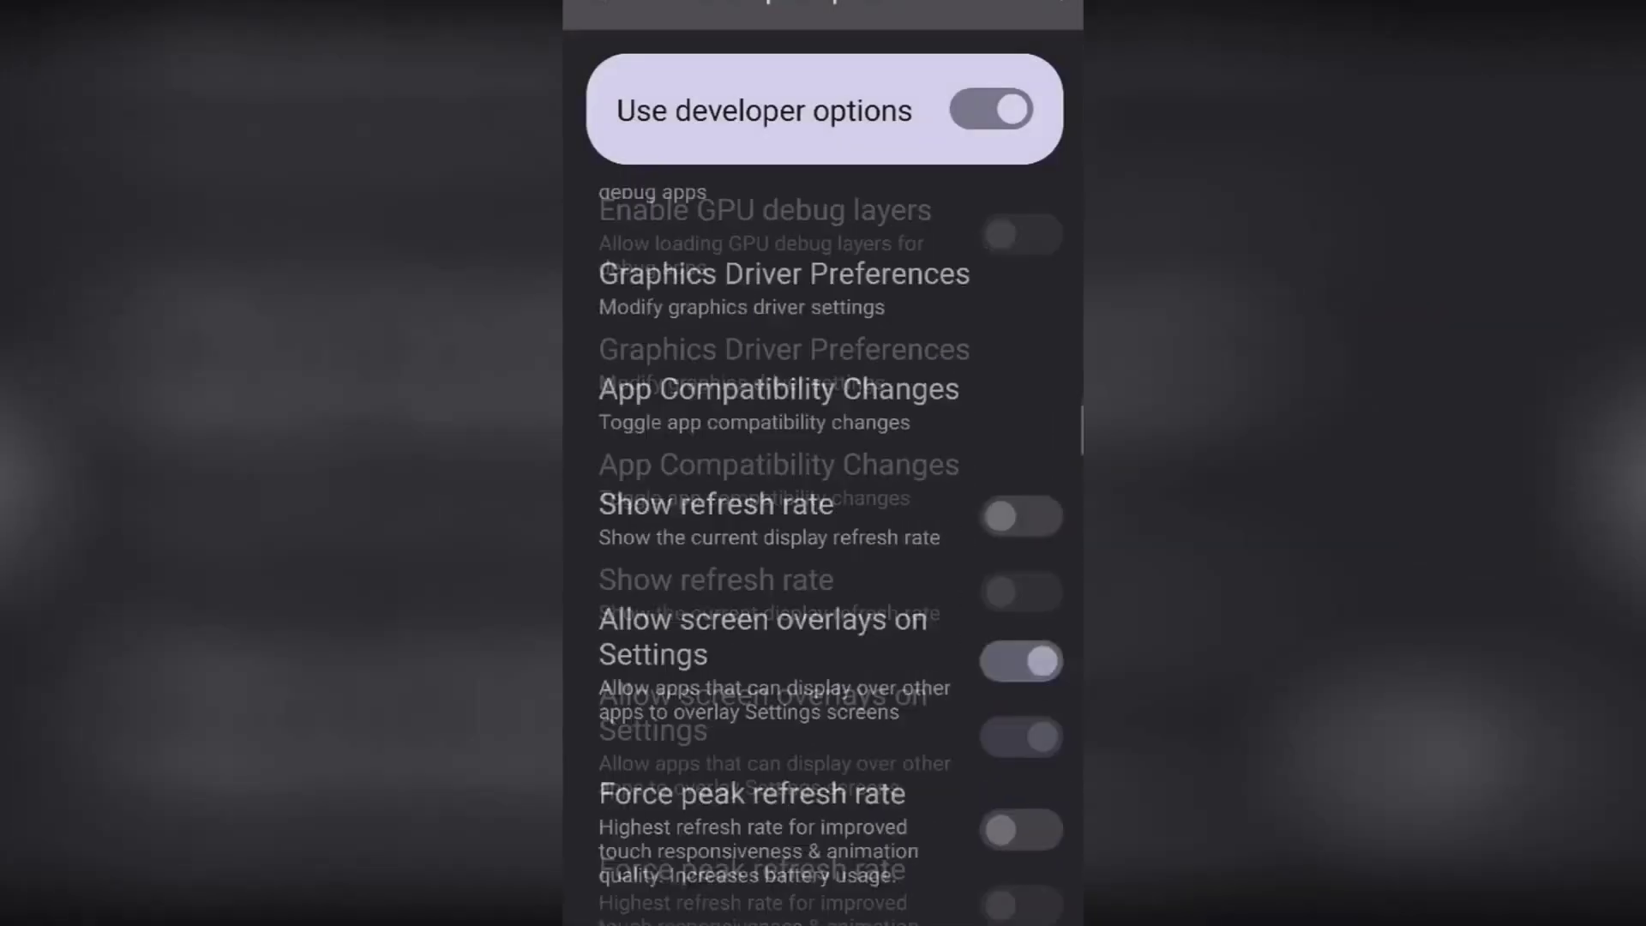
scroll(824, 516, "down", 5)
scroll(824, 516, "down", 4)
scroll(823, 516, "down", 5)
scroll(824, 514, "down", 5)
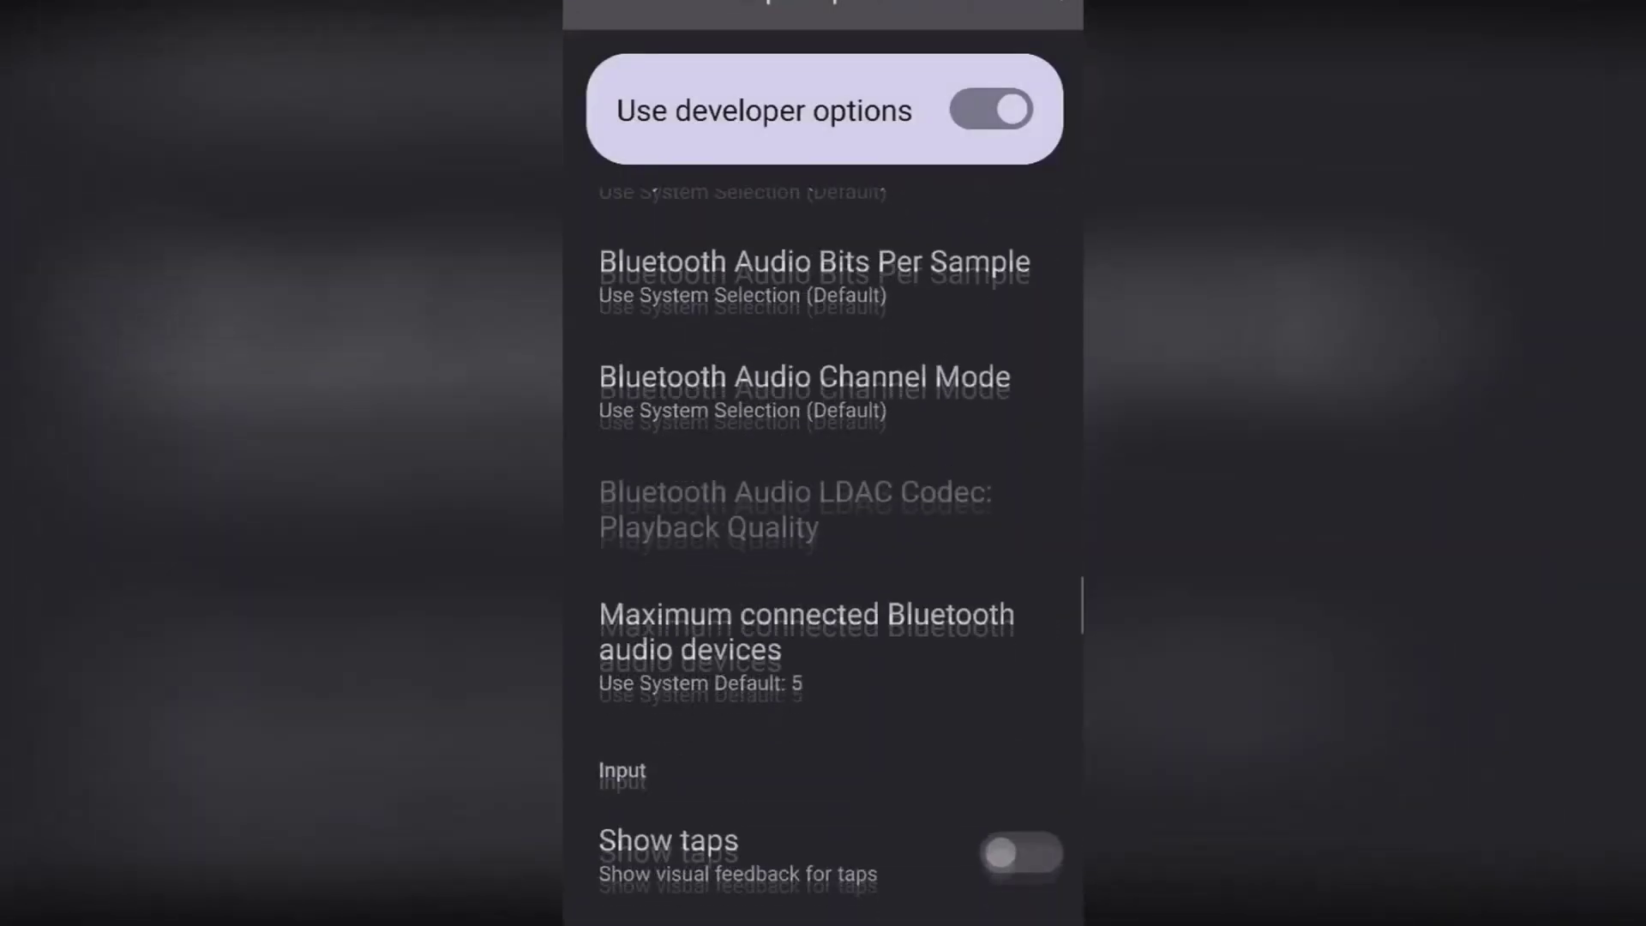
scroll(824, 515, "down", 4)
scroll(824, 516, "down", 3)
scroll(824, 516, "down", 1)
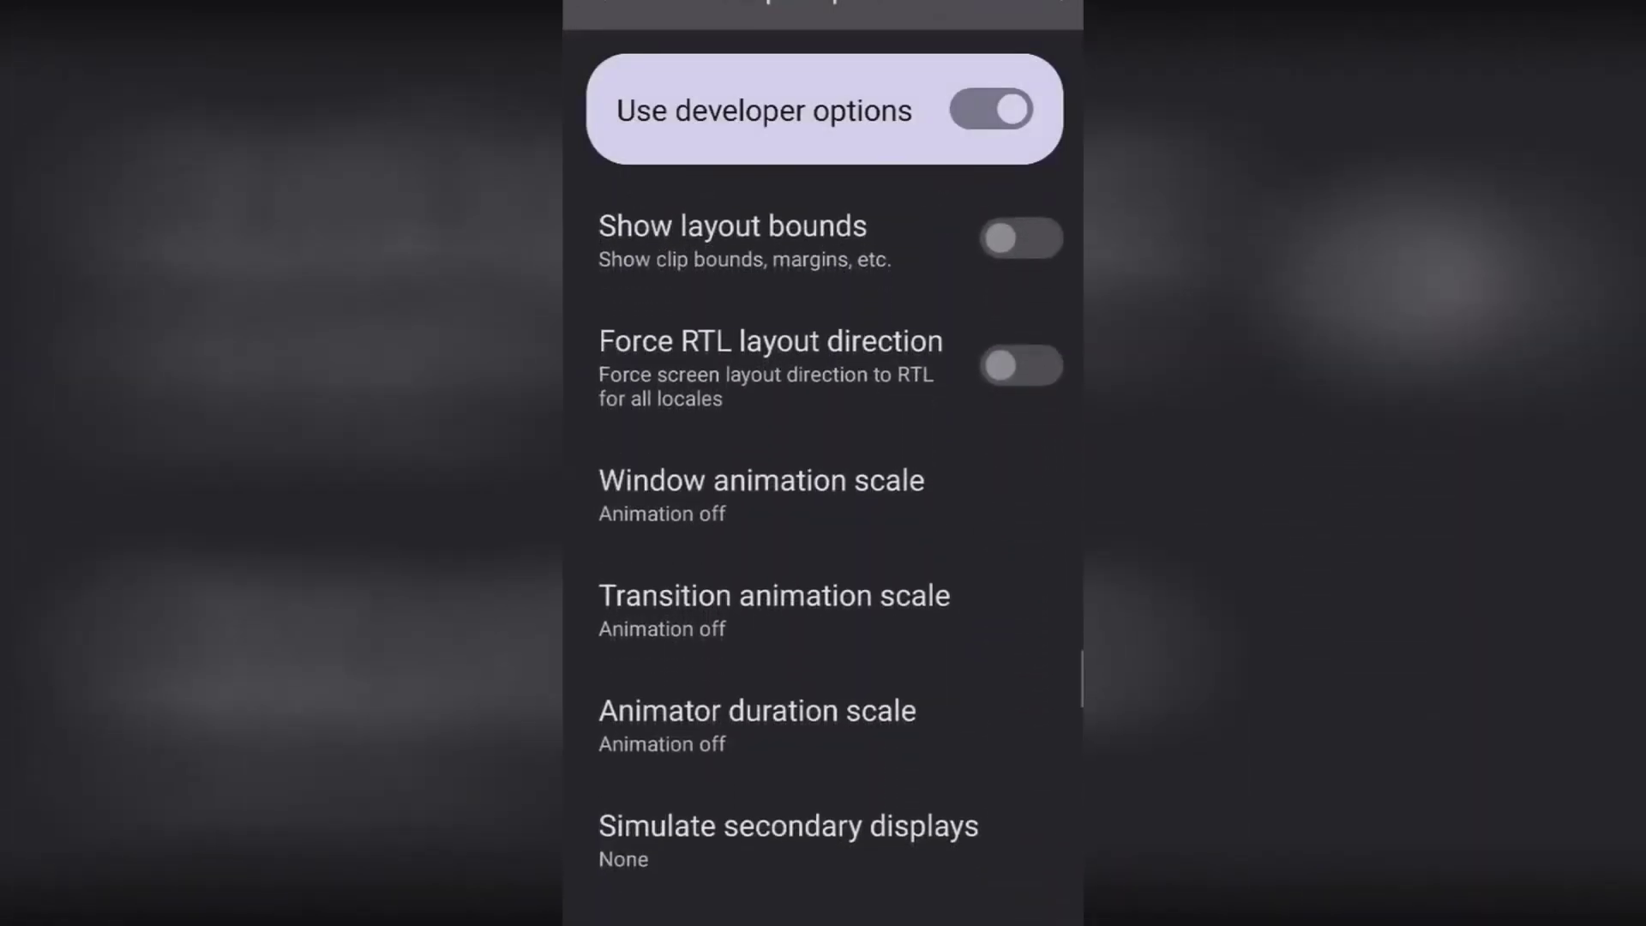
scroll(823, 515, "down", 1)
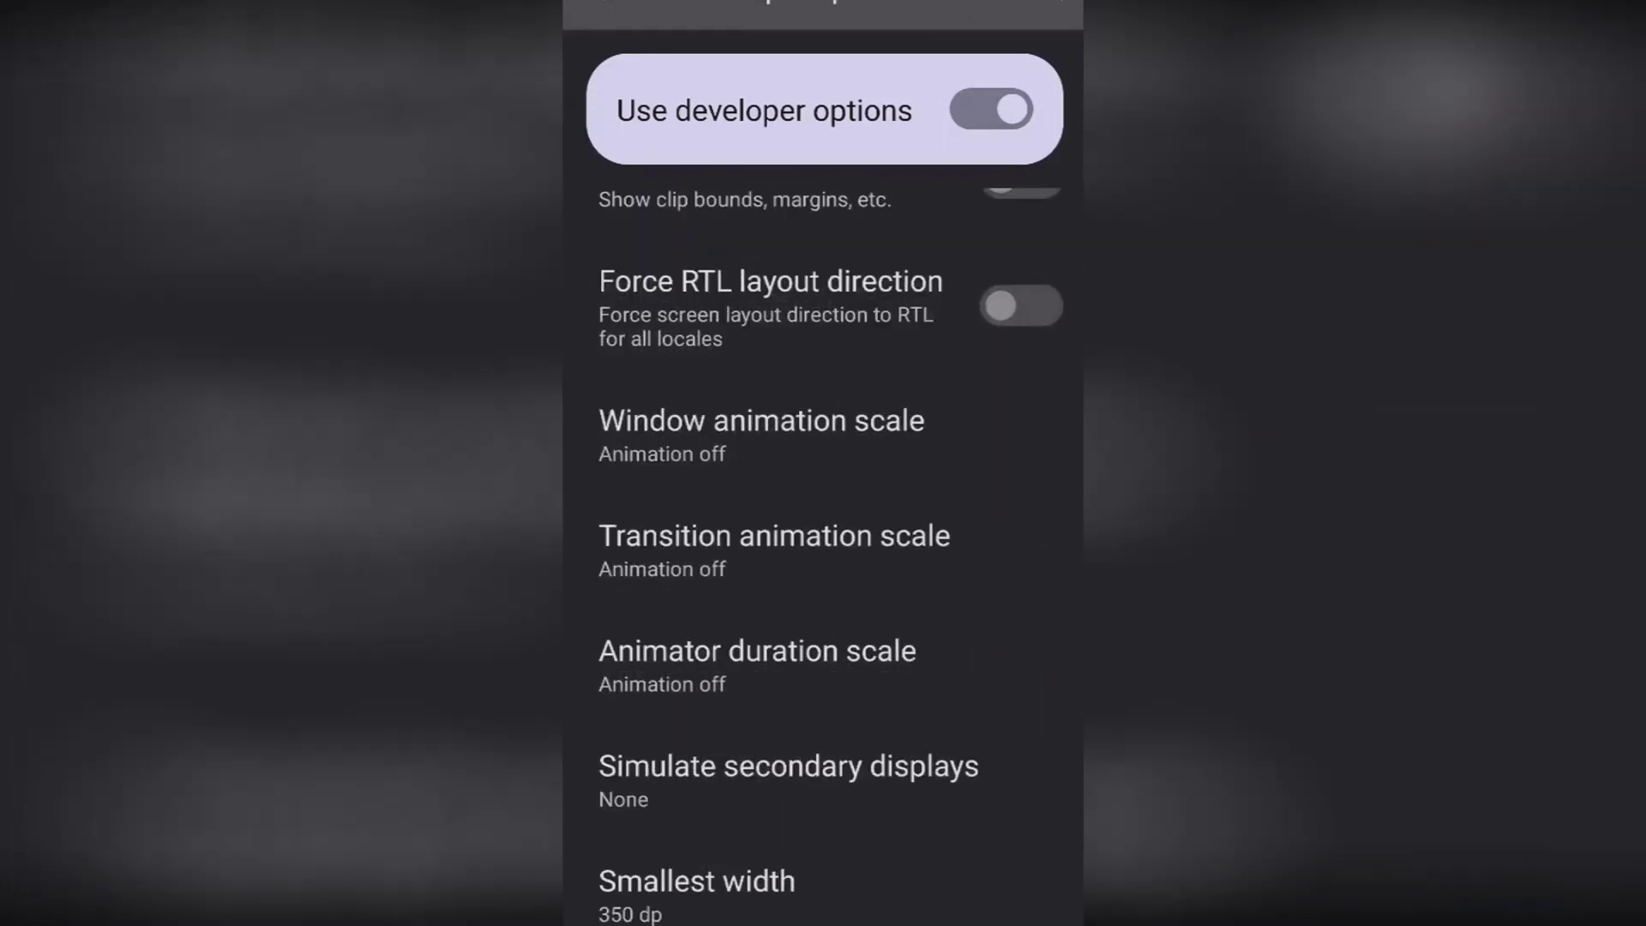
scroll(824, 515, "up", 2)
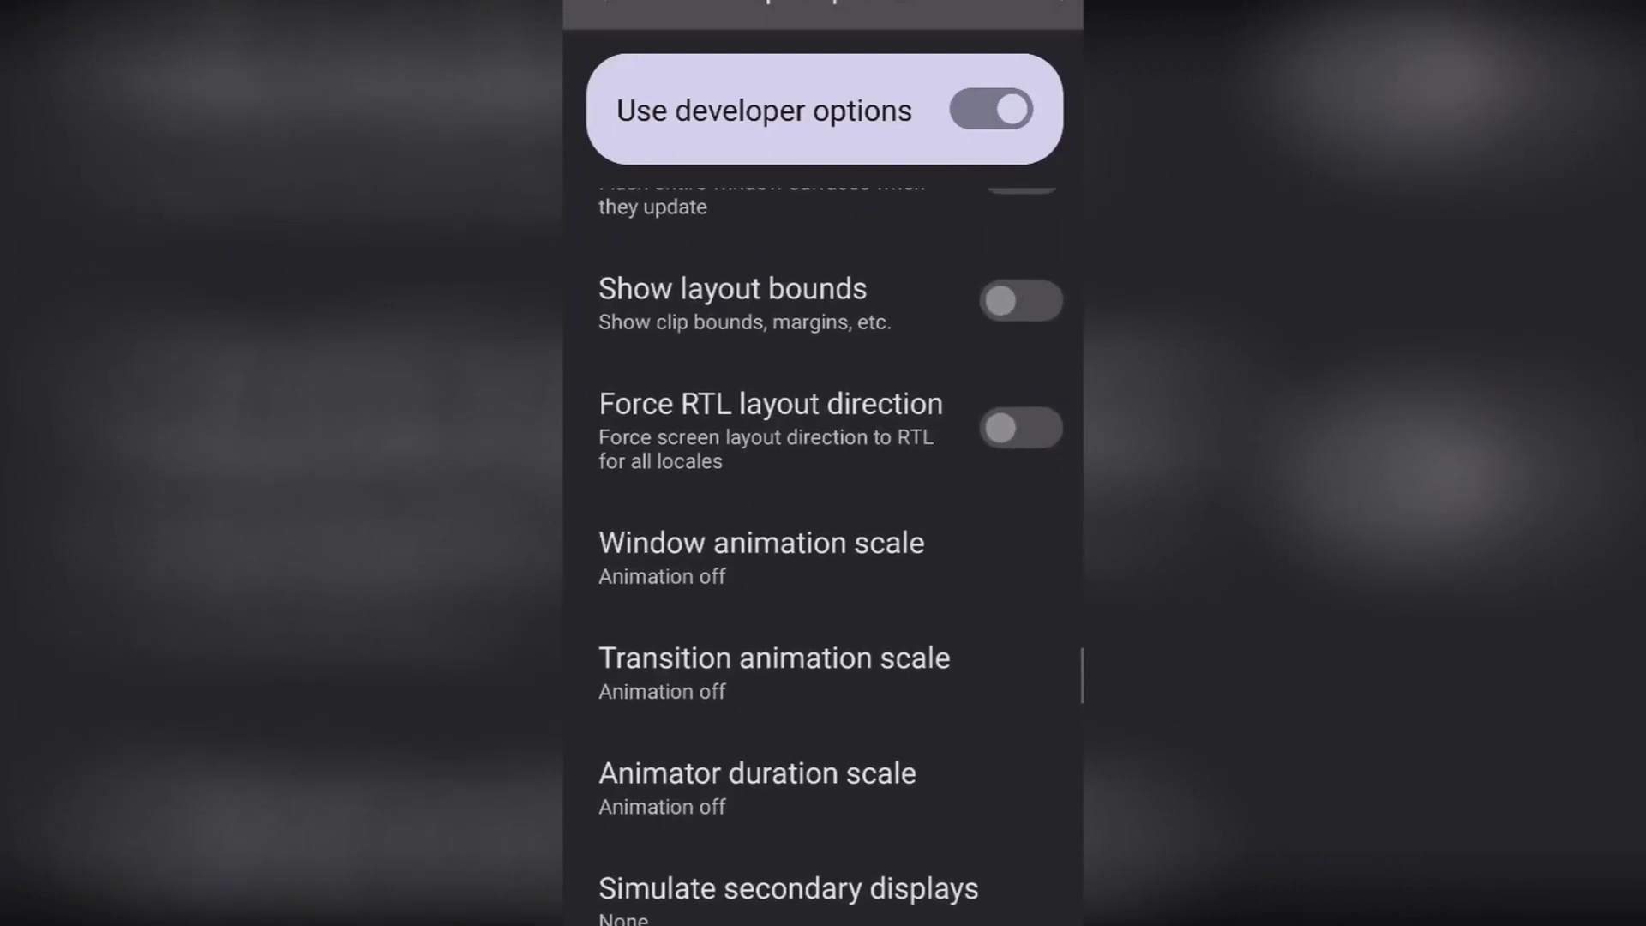
scroll(823, 515, "down", 3)
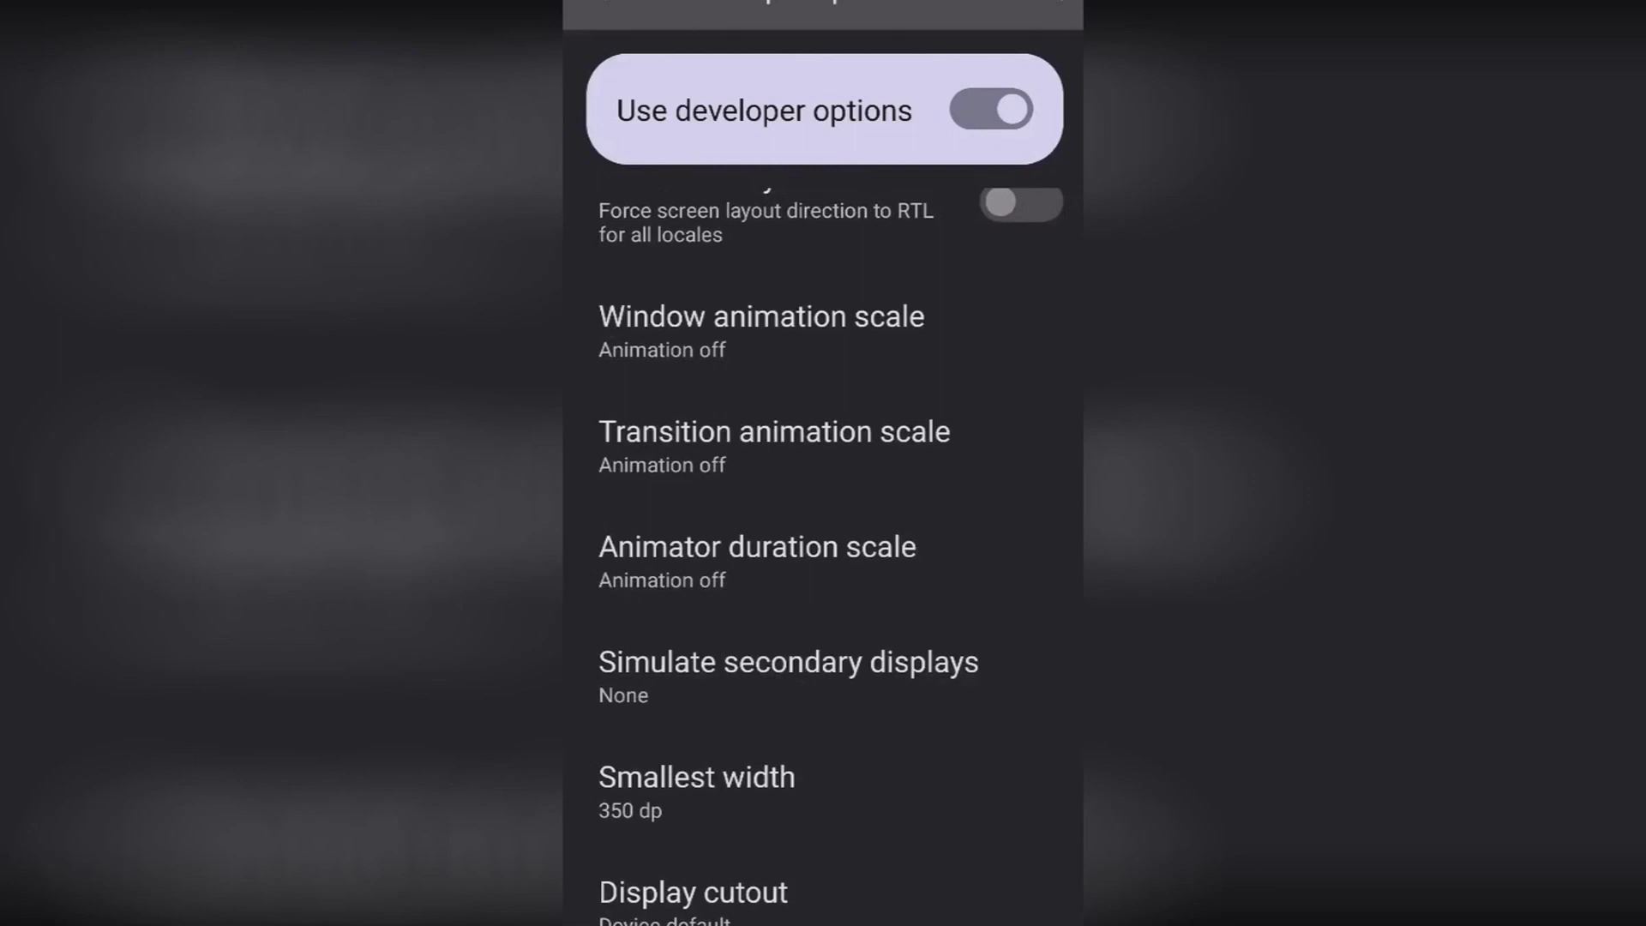
scroll(823, 515, "down", 2)
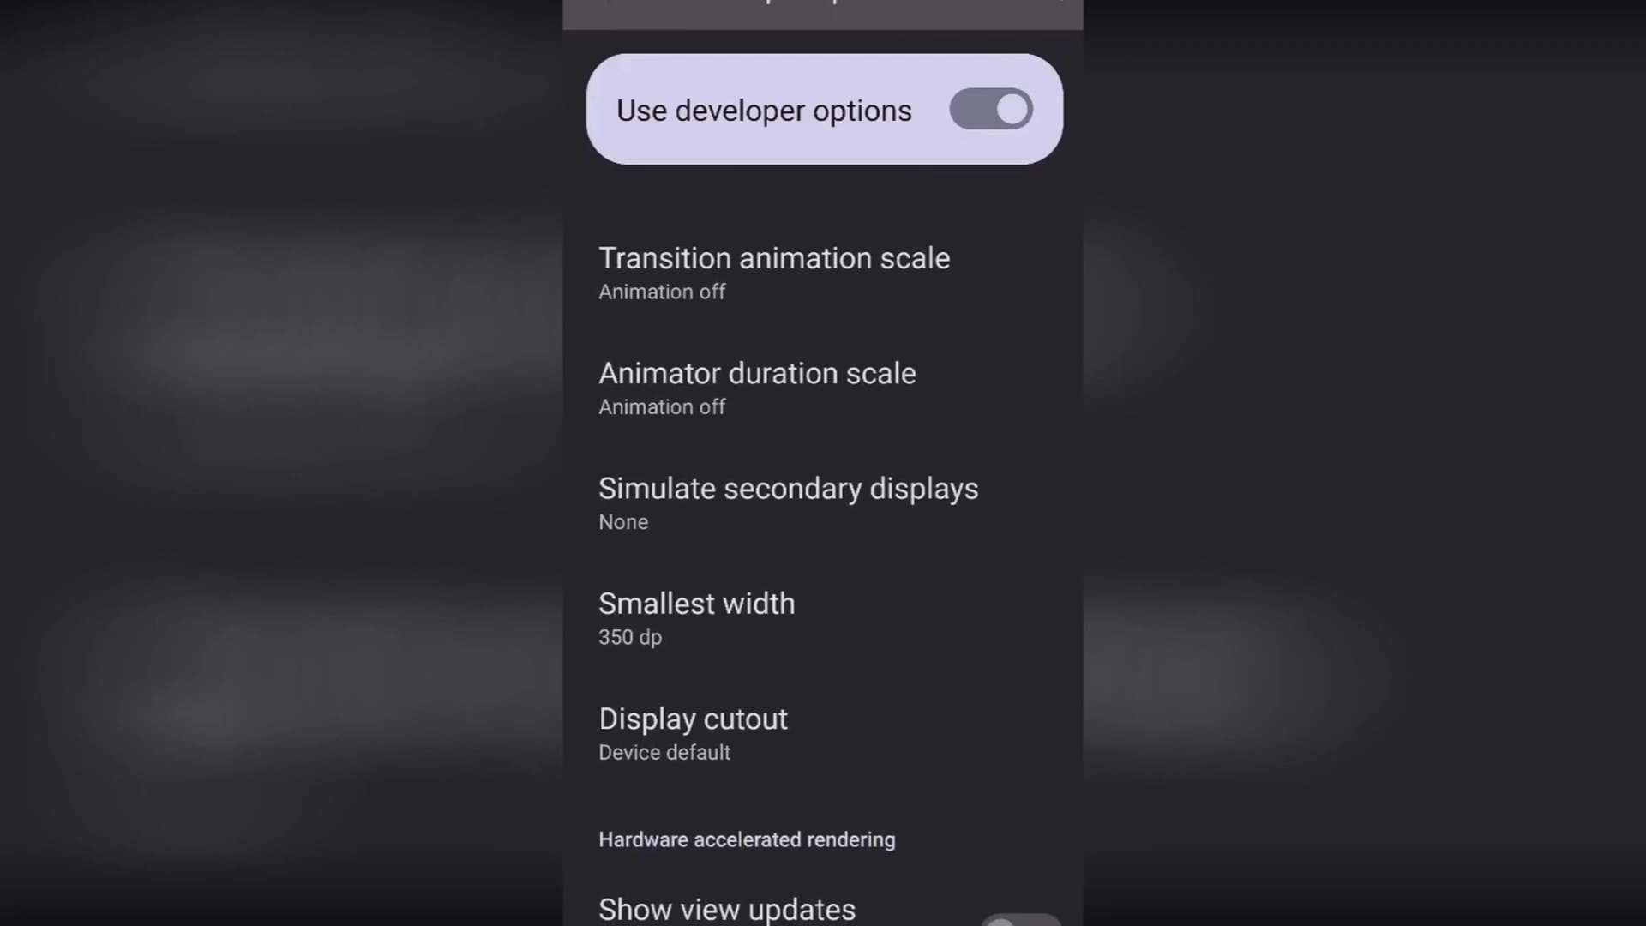
left_click(696, 615)
left_click(696, 617)
key("BackSpace")
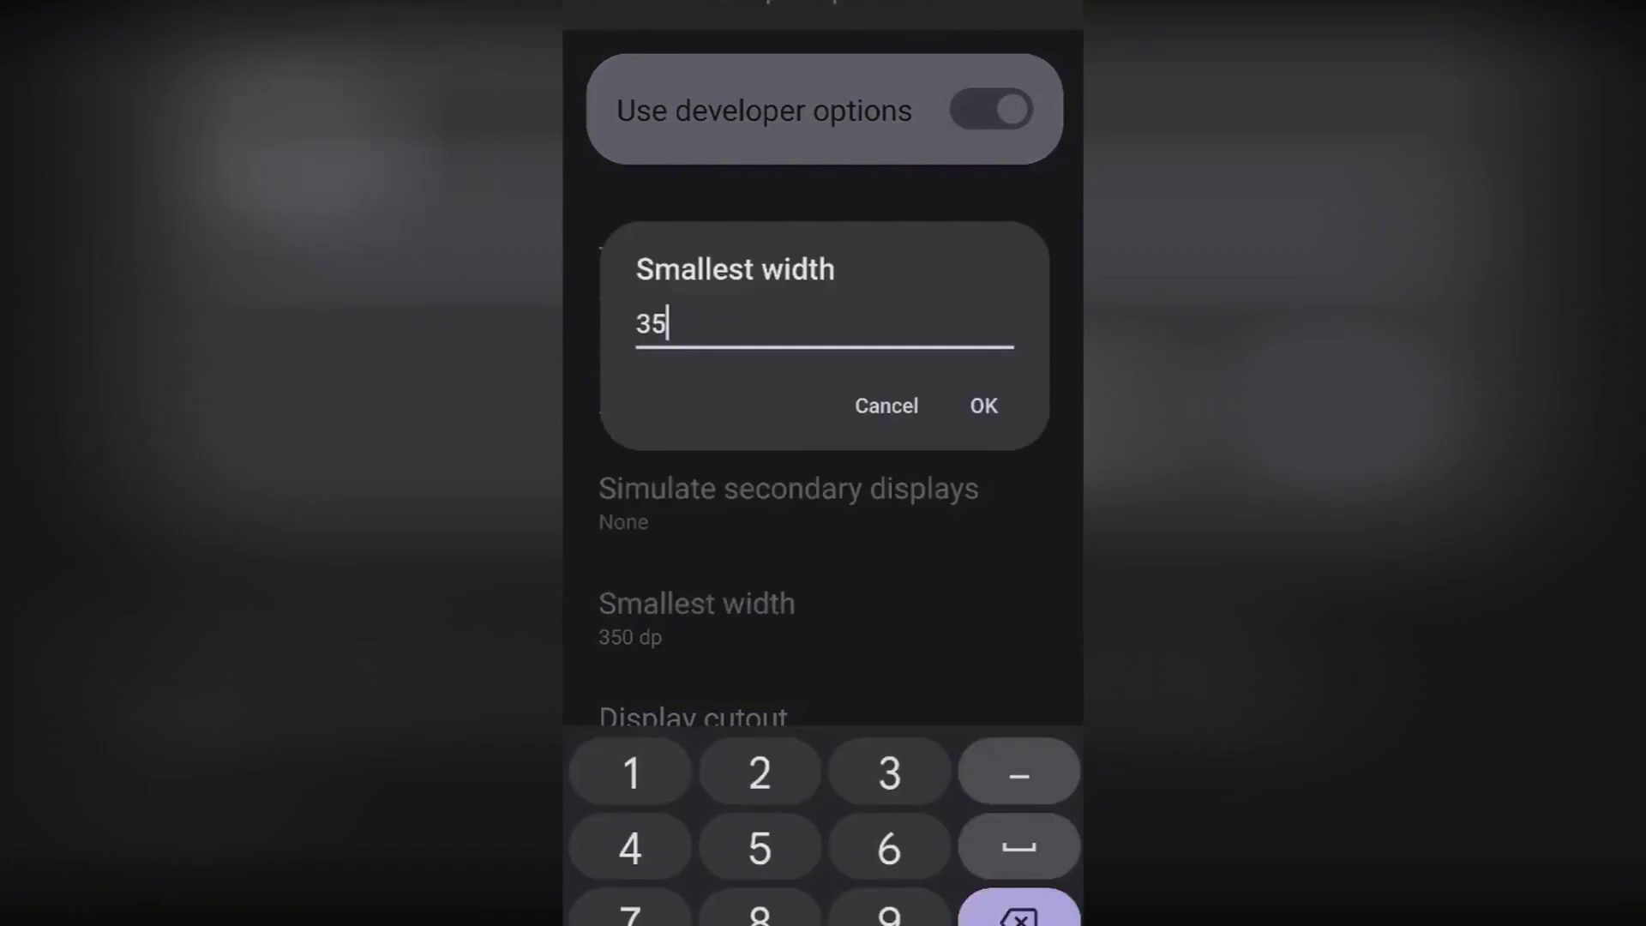
key("BackSpace")
type("25")
key("Return")
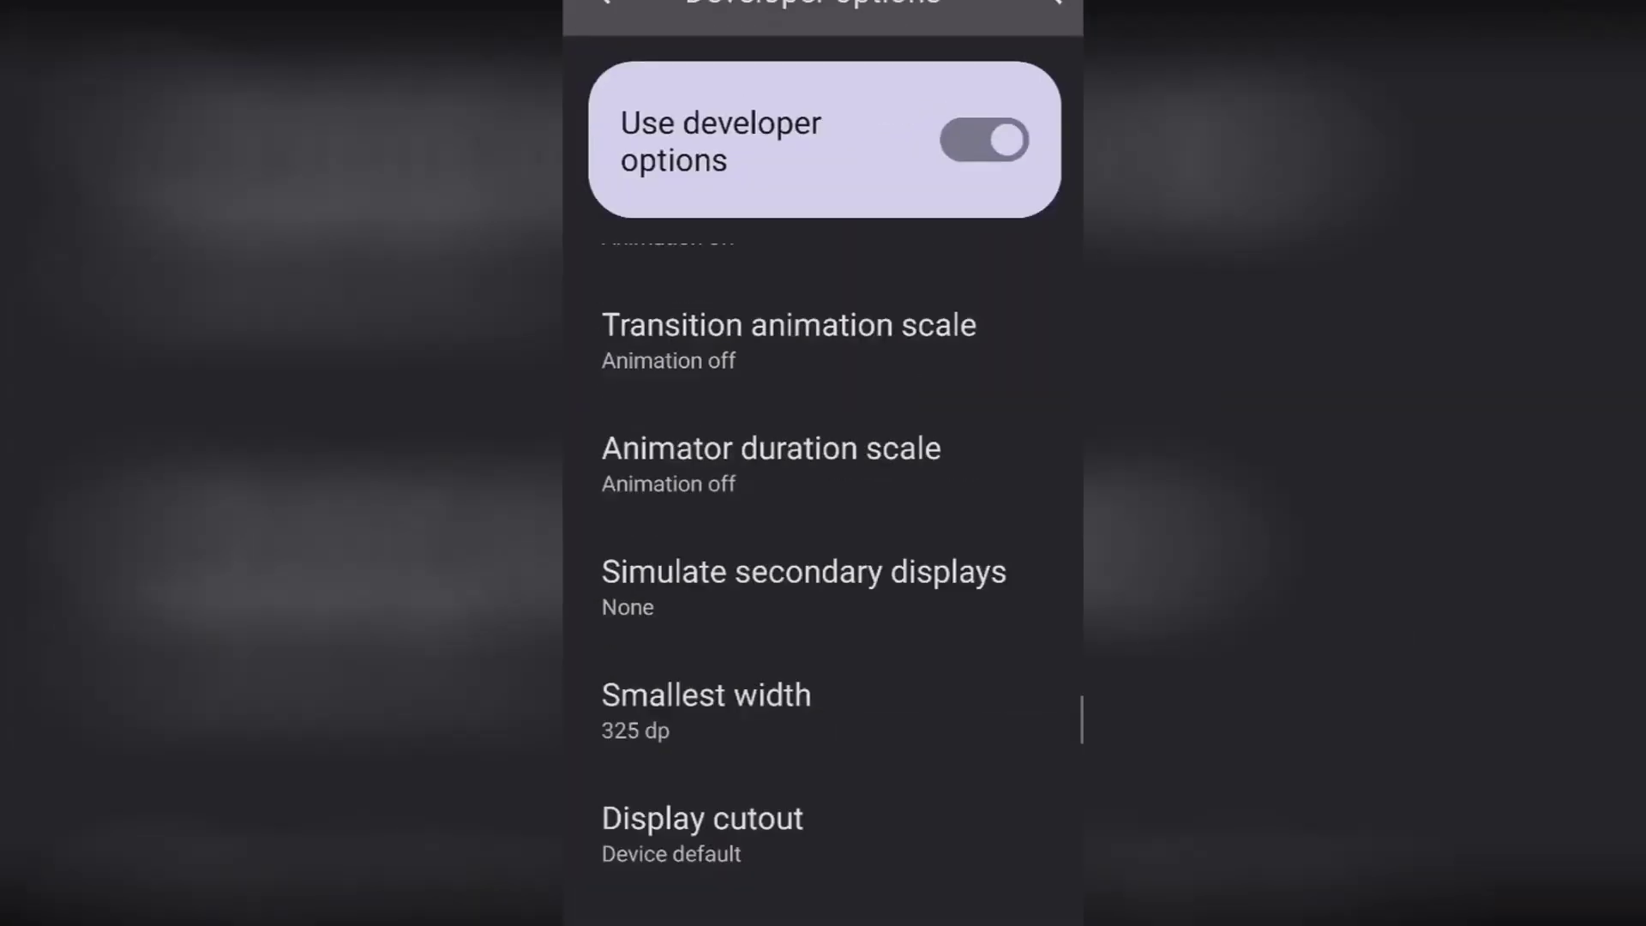
scroll(823, 516, "up", 5)
scroll(823, 515, "down", 3)
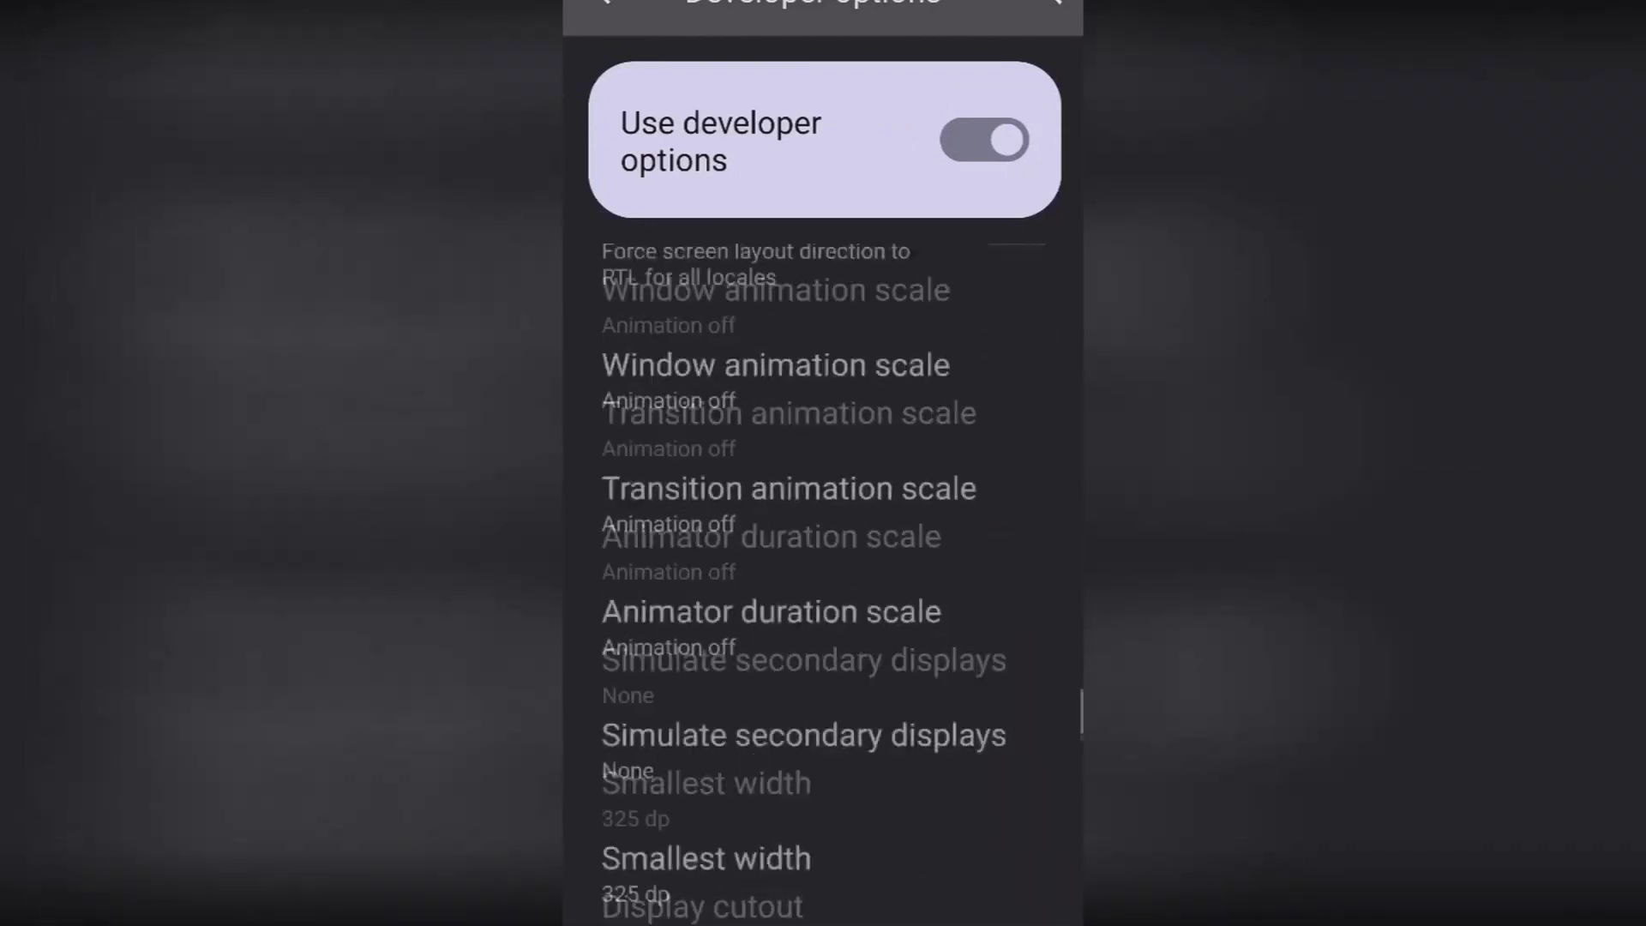
scroll(823, 515, "down", 3)
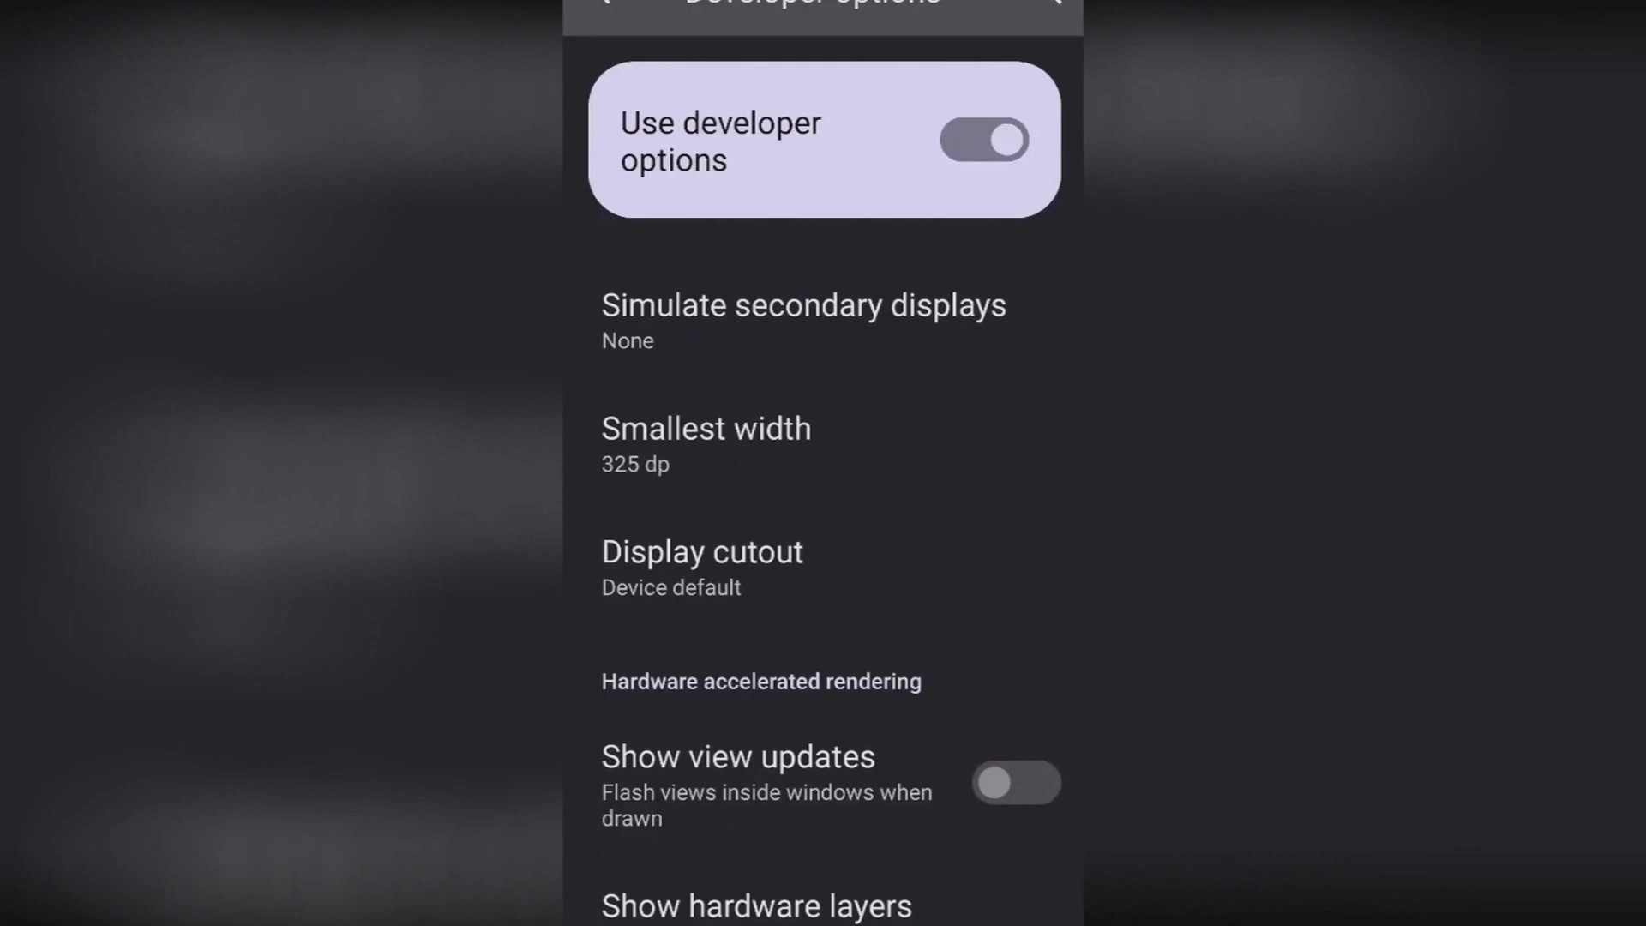
left_click(706, 437)
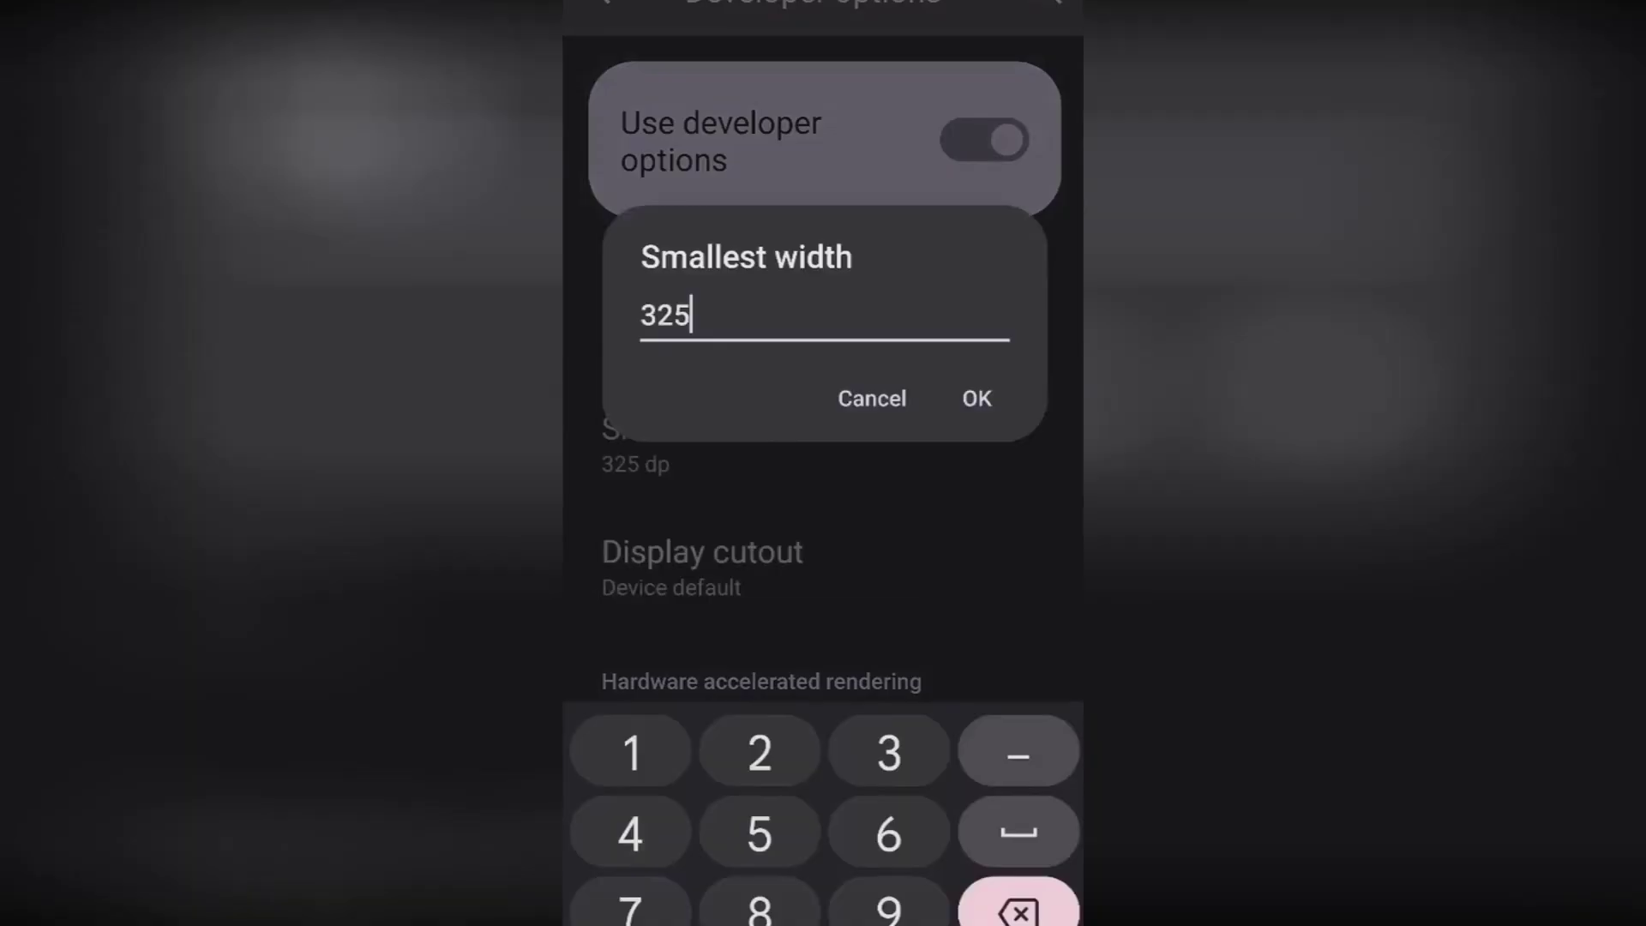
key("BackSpace")
key("BackSpace")
type("50")
left_click(977, 399)
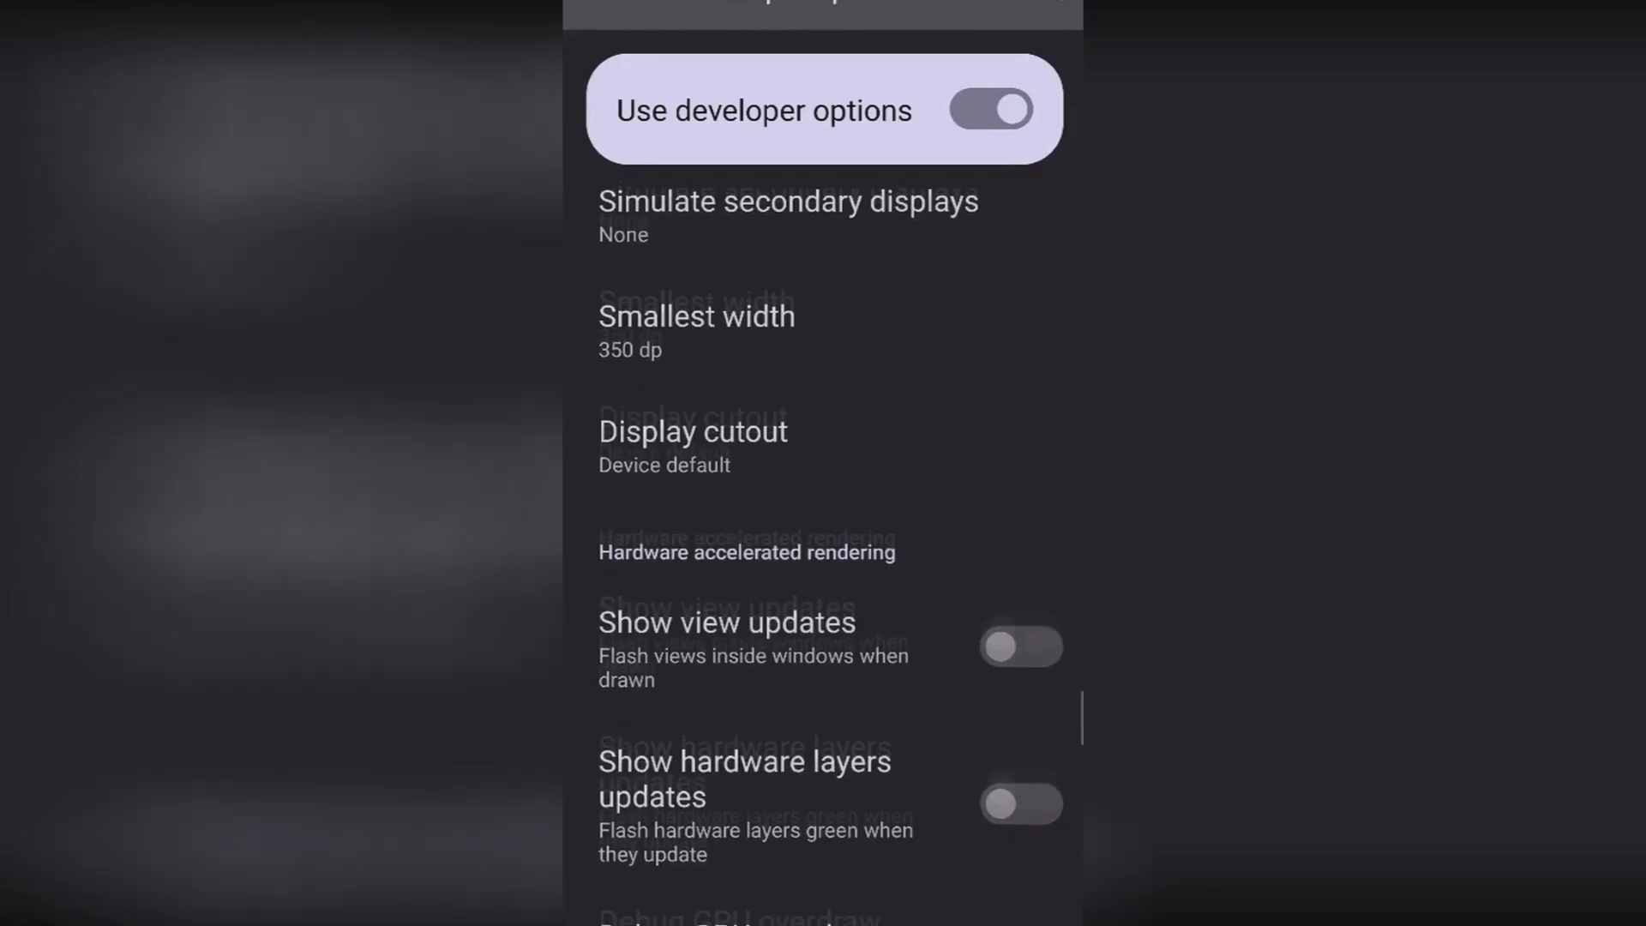
scroll(823, 515, "down", 3)
scroll(824, 516, "down", 5)
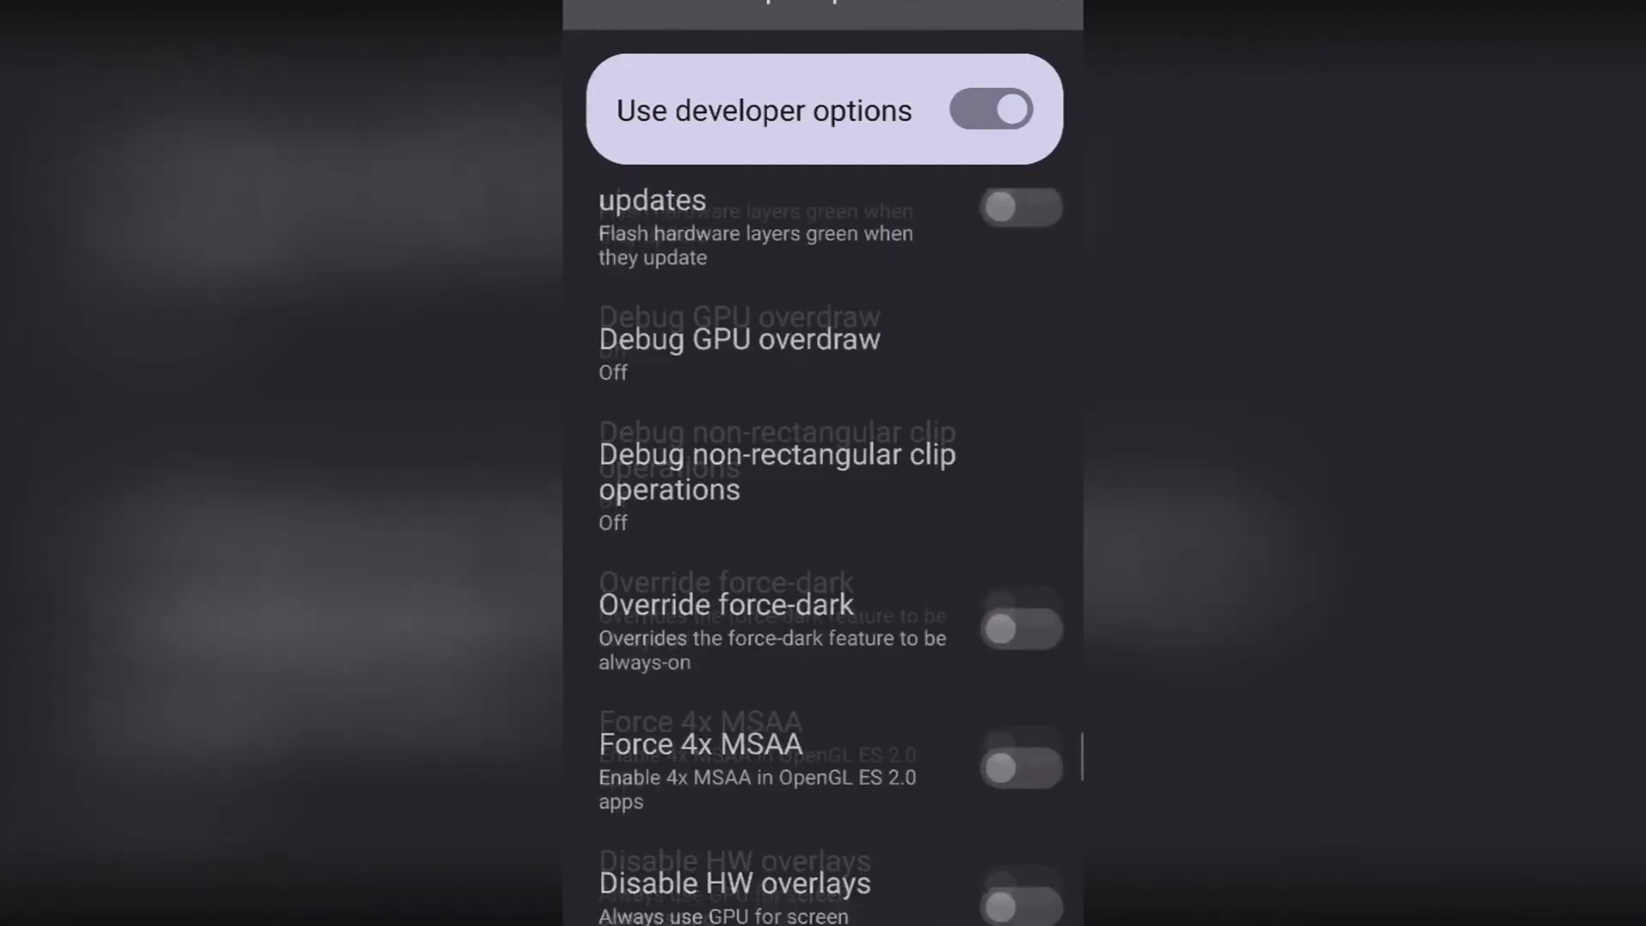
scroll(823, 514, "down", 1)
scroll(823, 515, "down", 2)
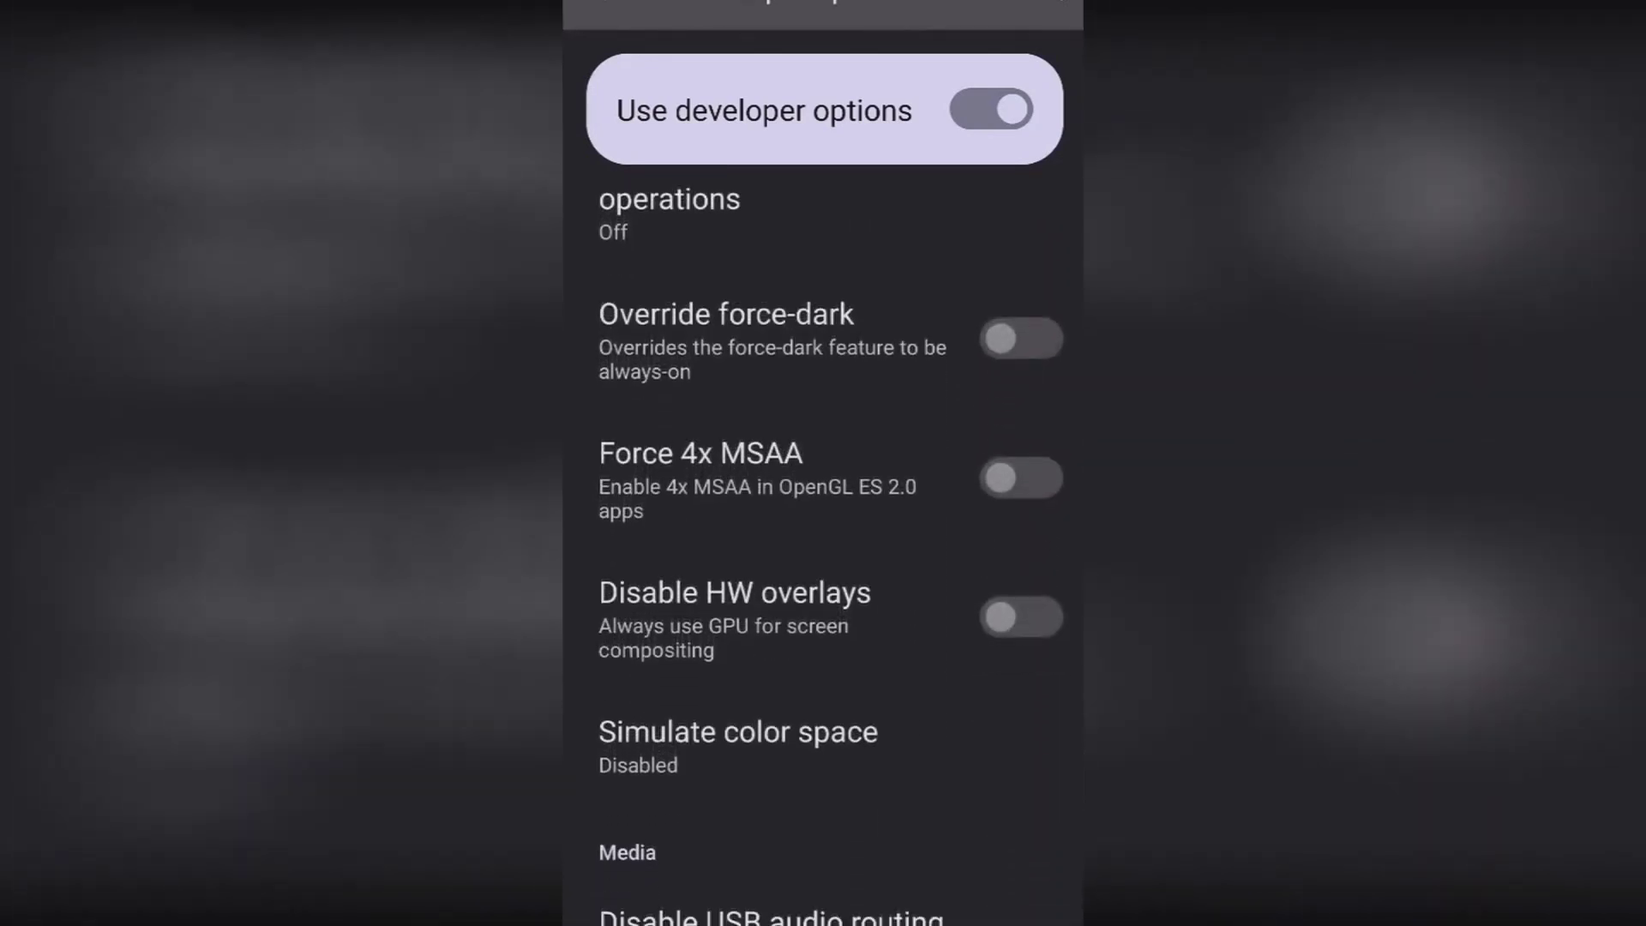
scroll(824, 515, "up", 1)
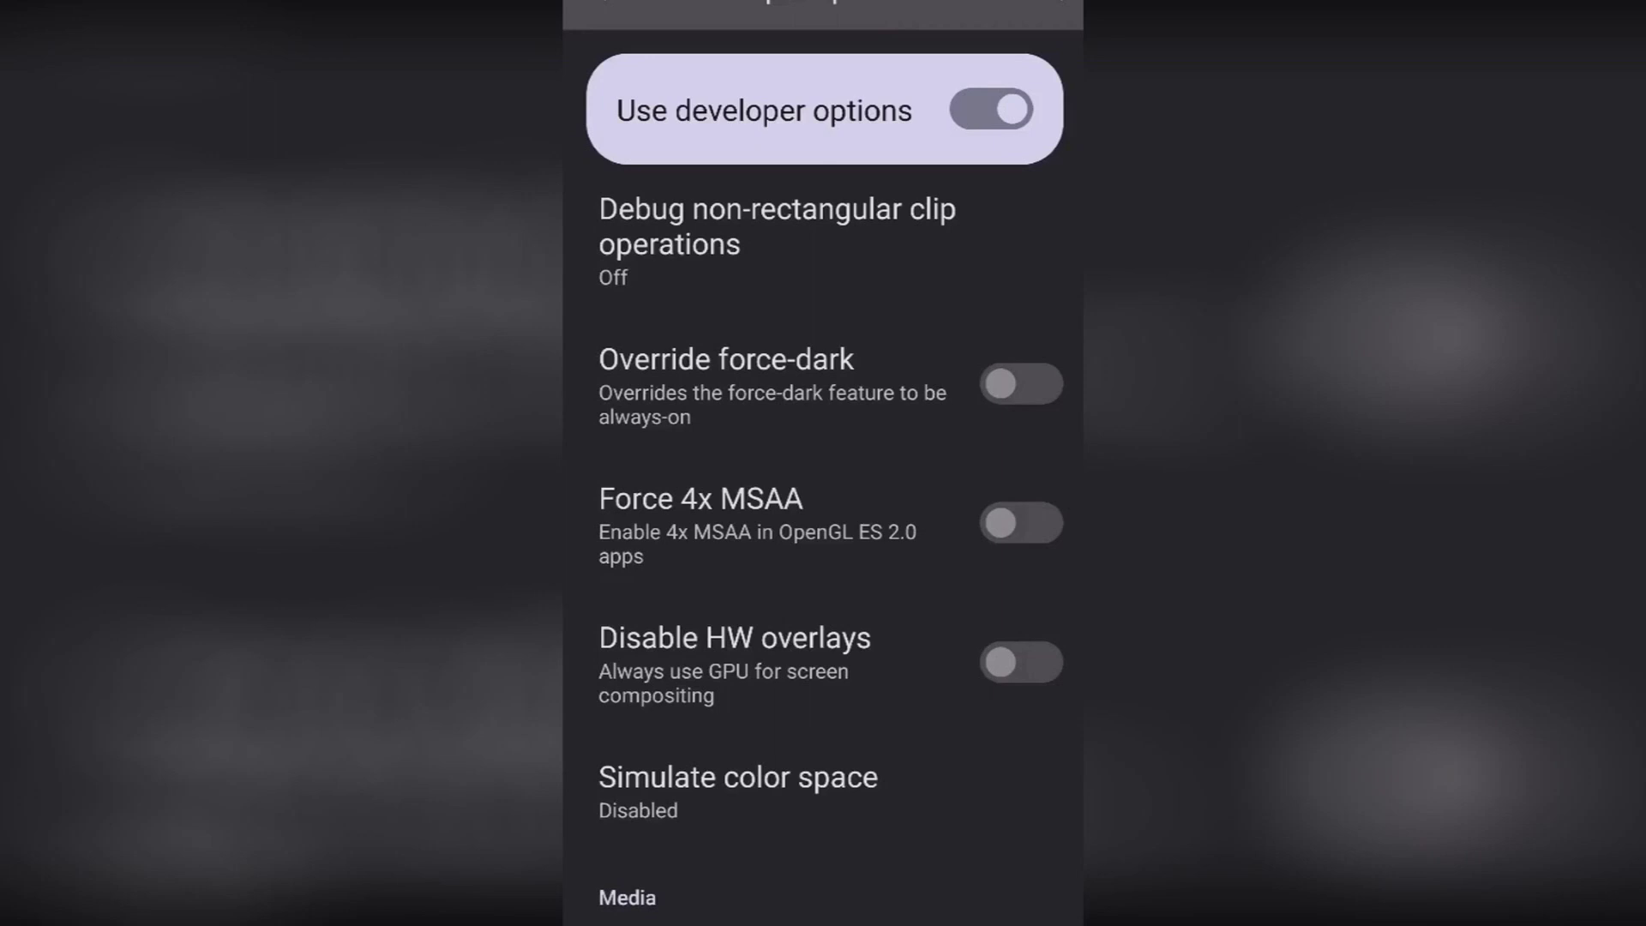
Toggle Disable HW overlays on, then back off.
left_click(824, 662)
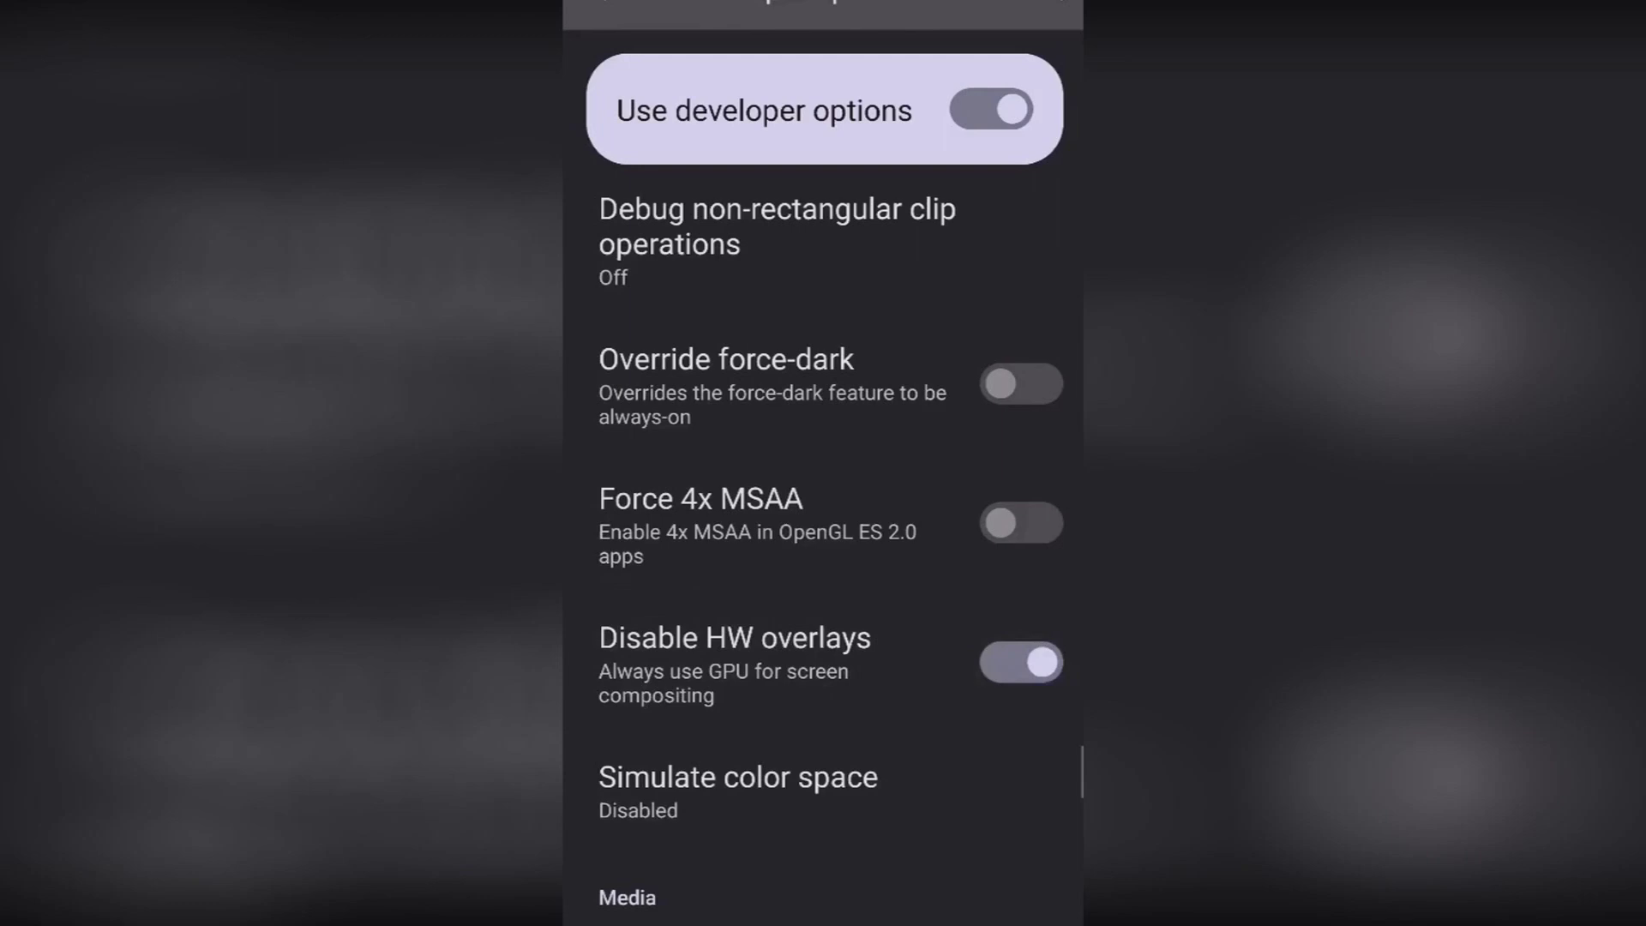
left_click(823, 663)
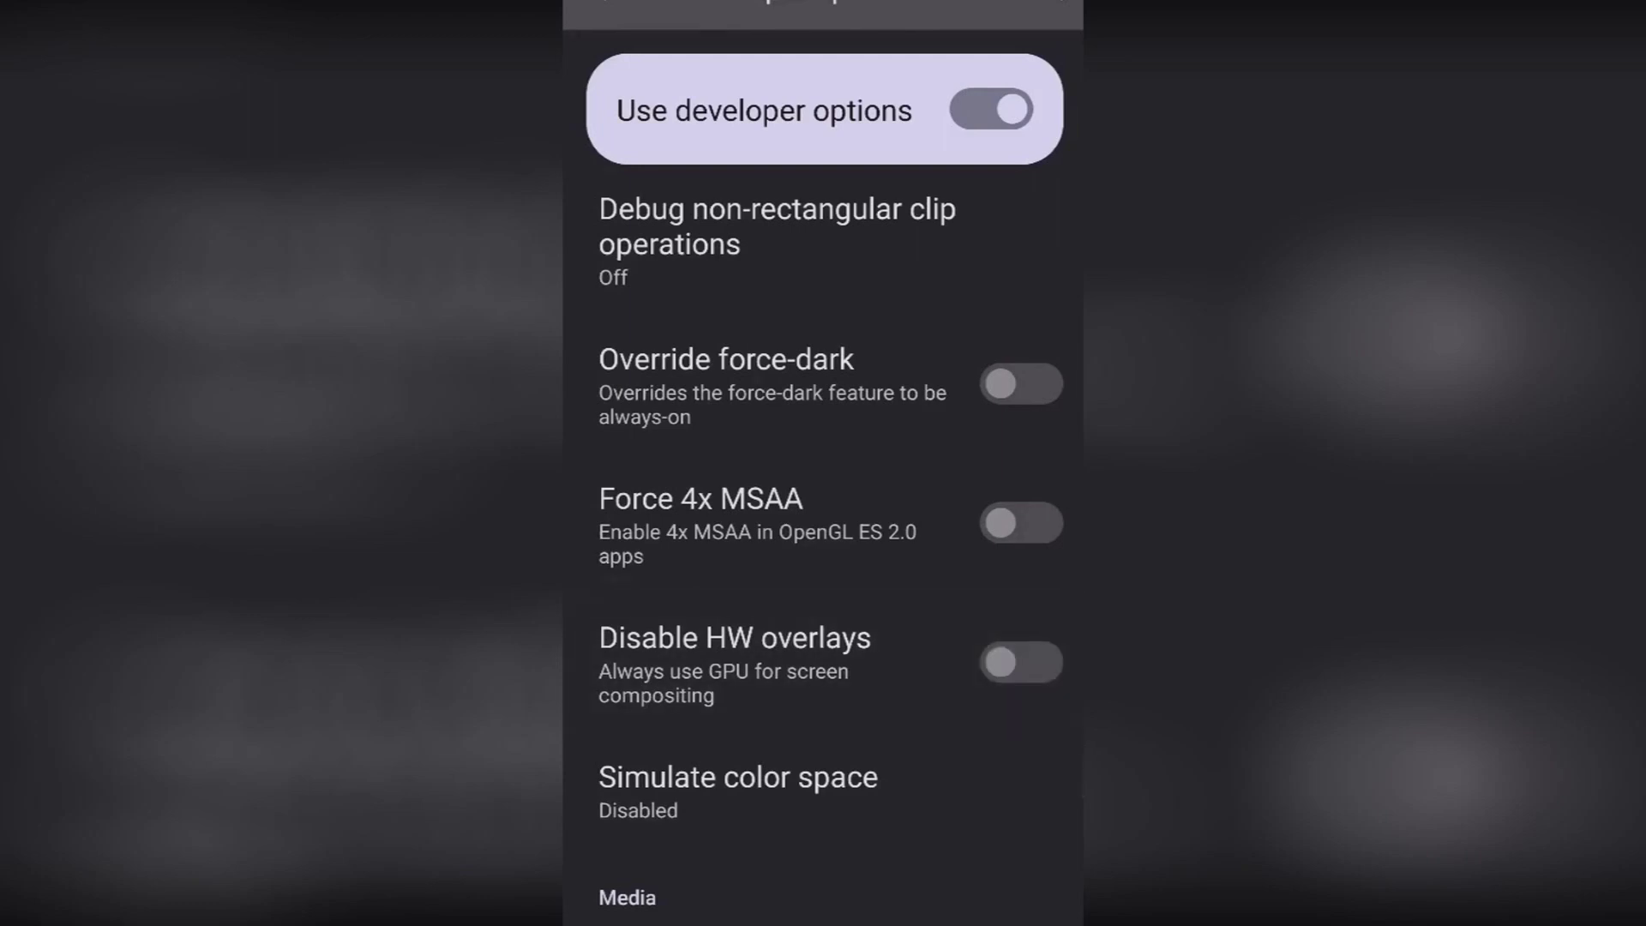
scroll(823, 514, "up", 5)
scroll(823, 516, "up", 4)
scroll(823, 514, "up", 4)
scroll(823, 515, "down", 2)
scroll(823, 515, "down", 2)
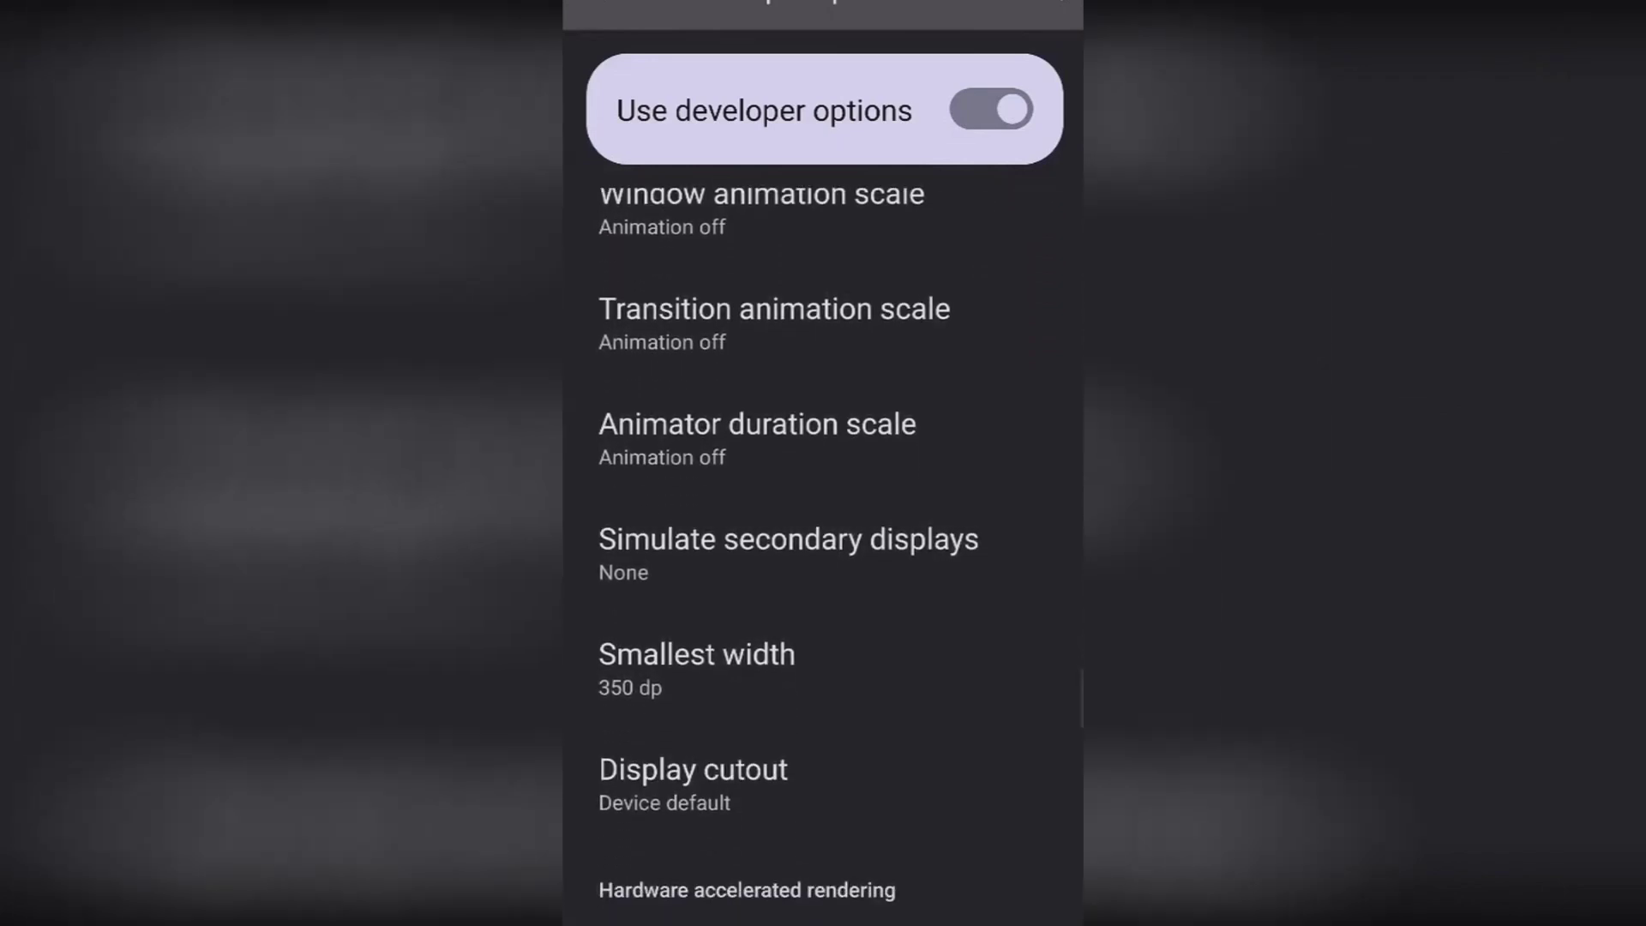
scroll(823, 516, "down", 2)
scroll(824, 515, "down", 1)
scroll(824, 515, "down", 2)
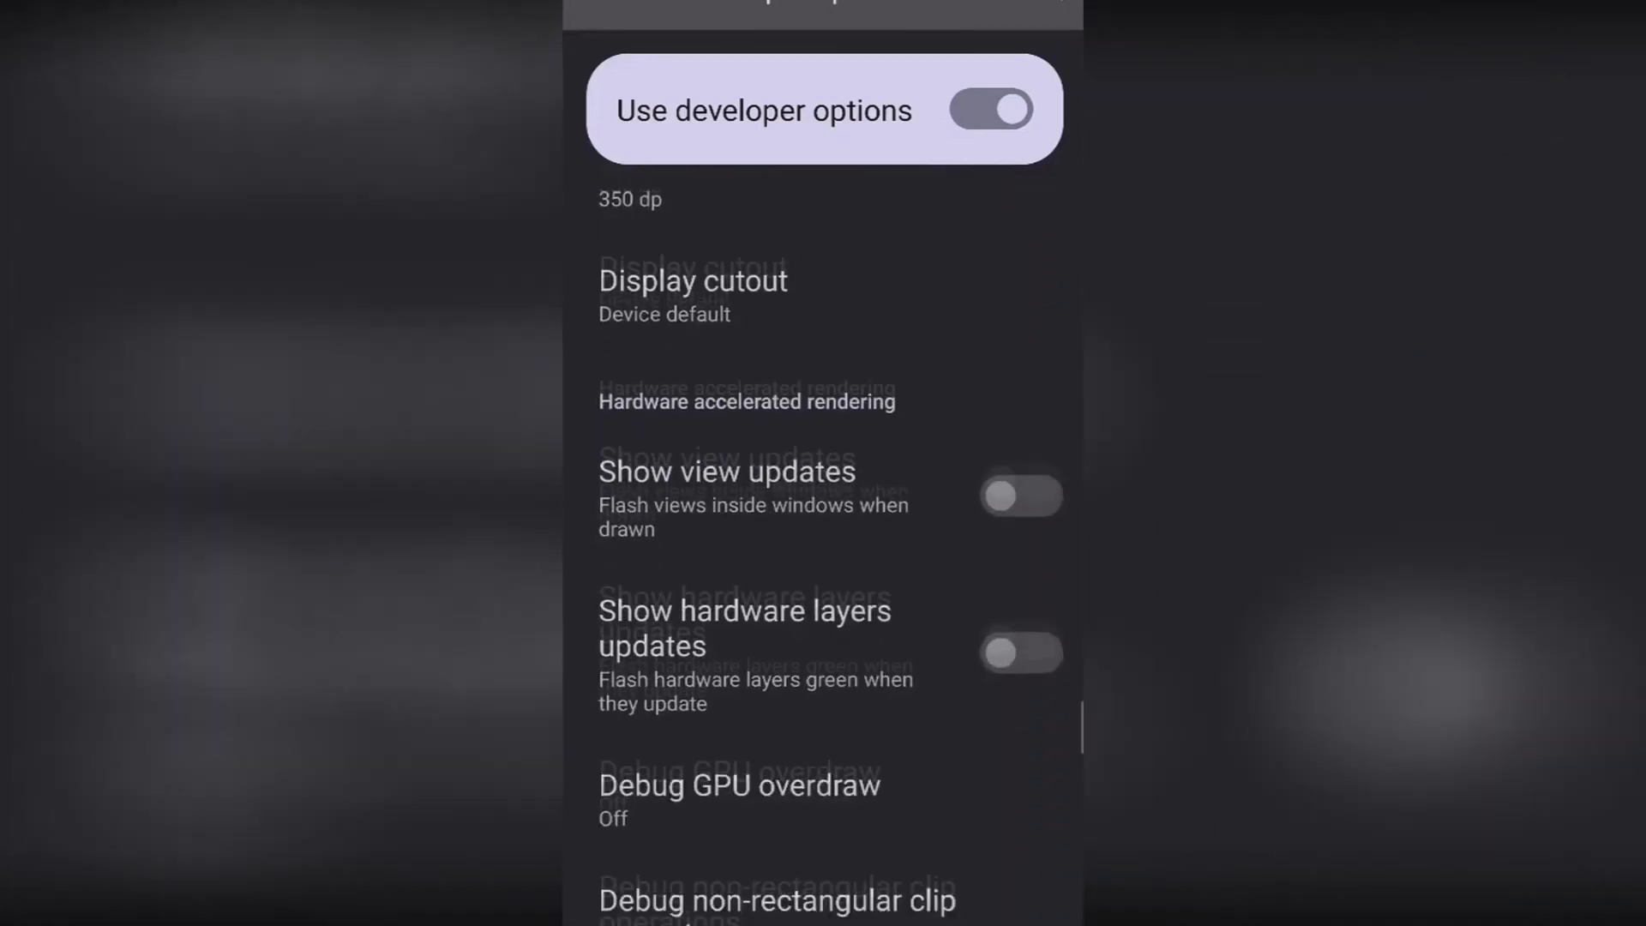
scroll(824, 514, "up", 2)
scroll(823, 515, "down", 2)
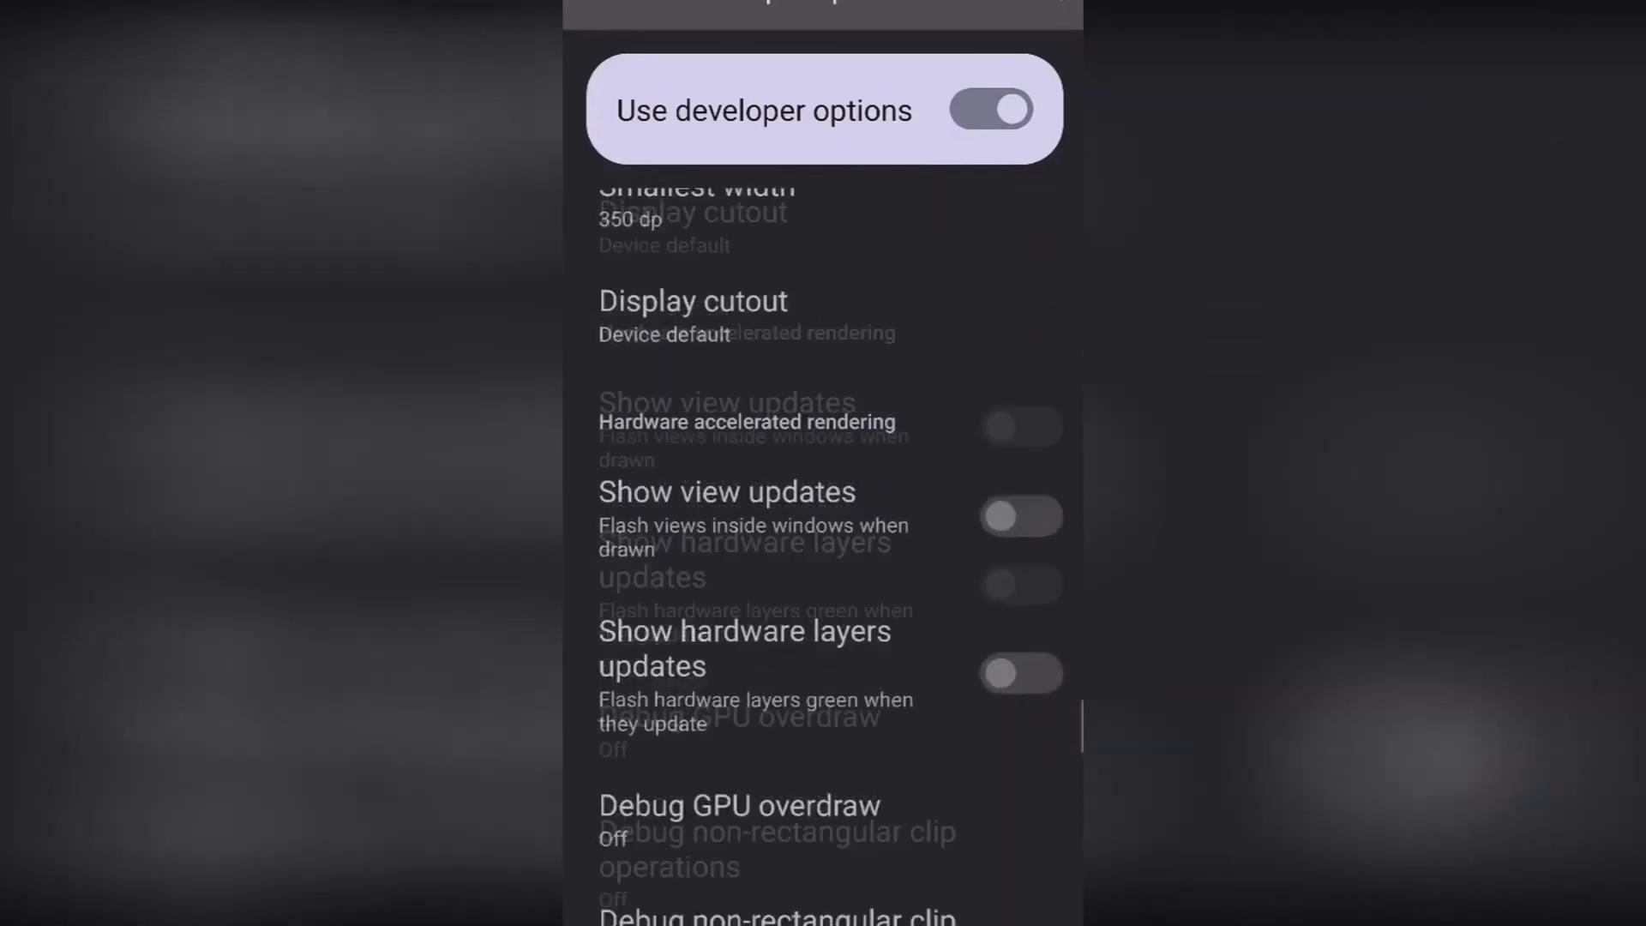
scroll(824, 515, "down", 4)
scroll(824, 515, "down", 2)
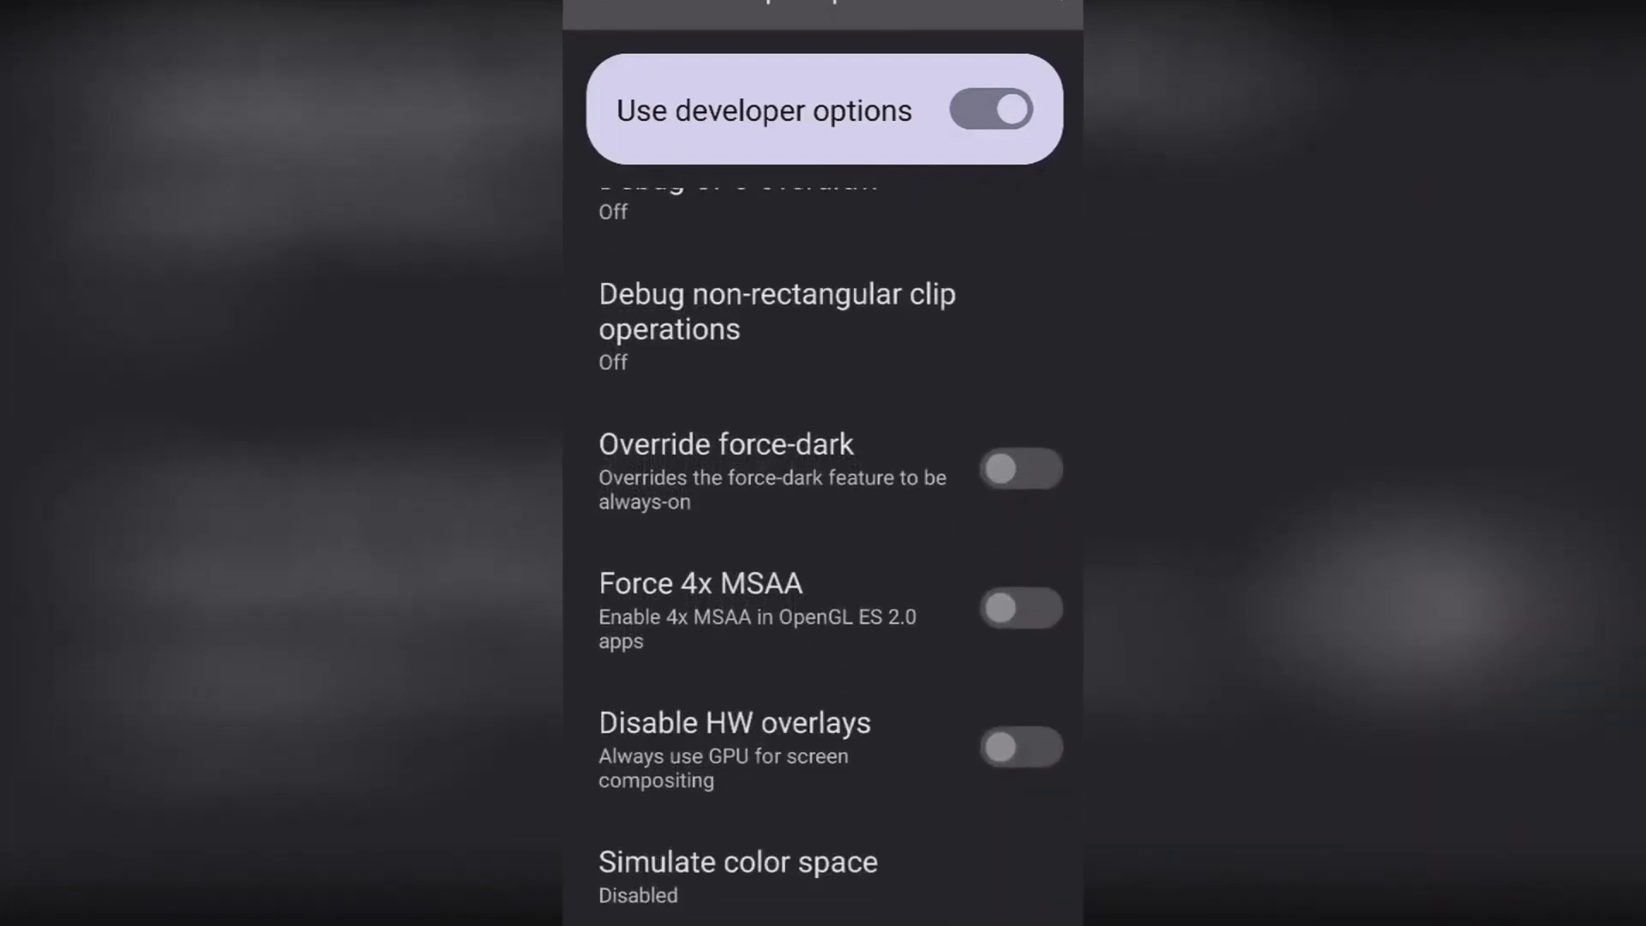
scroll(823, 515, "down", 1)
scroll(824, 515, "down", 2)
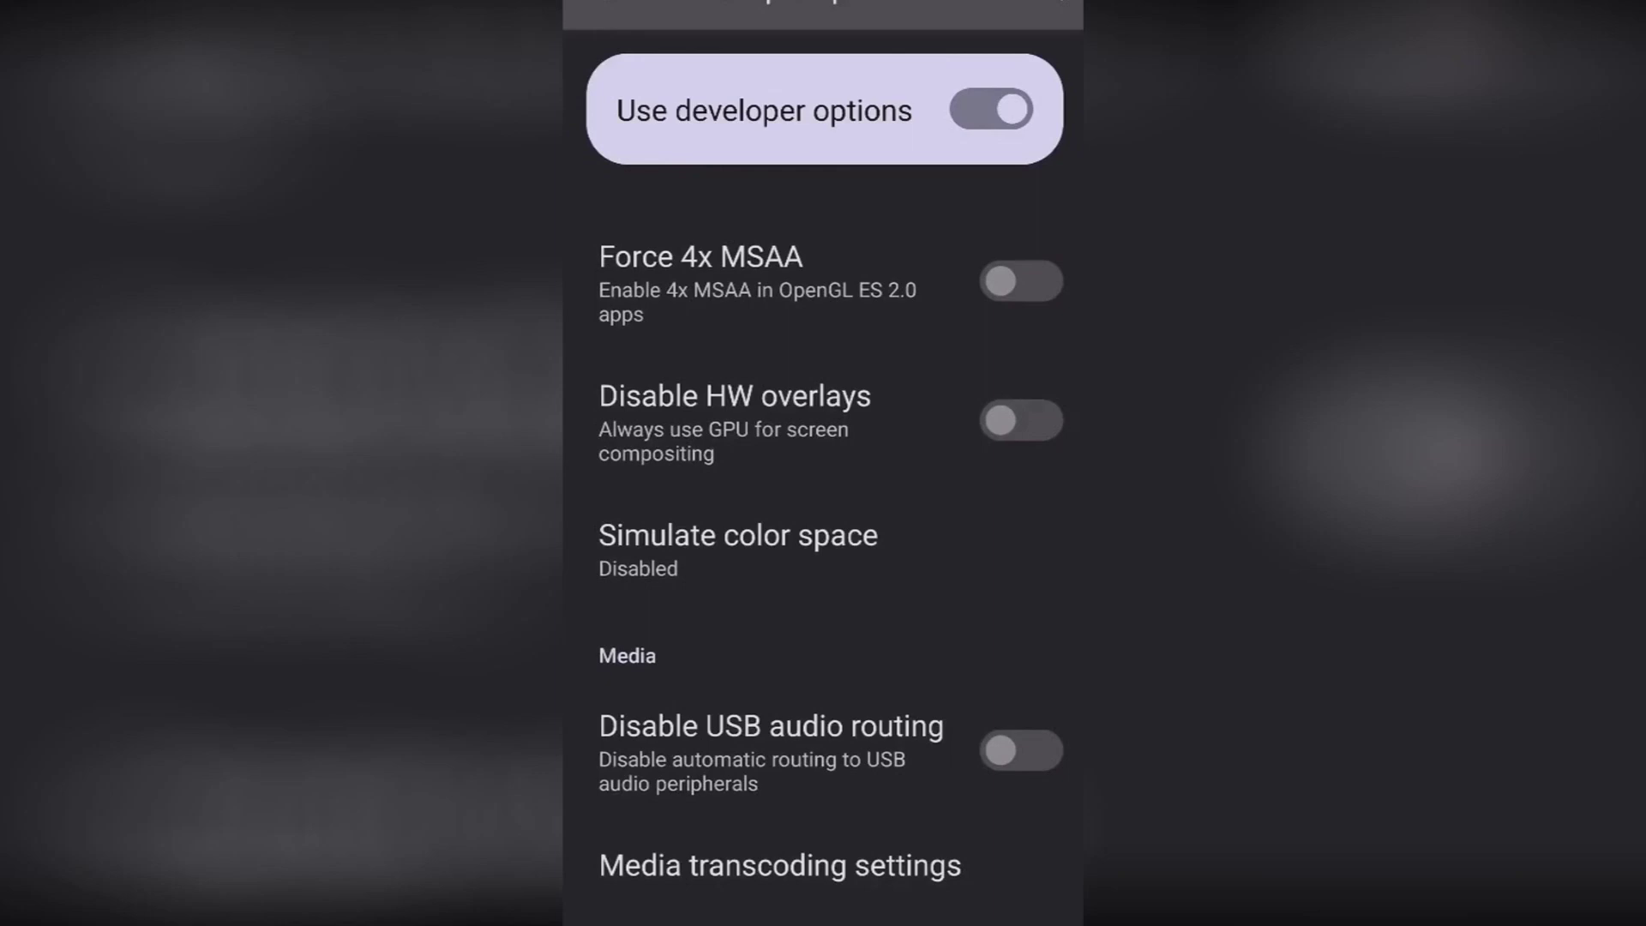
scroll(823, 515, "down", 1)
scroll(824, 515, "down", 1)
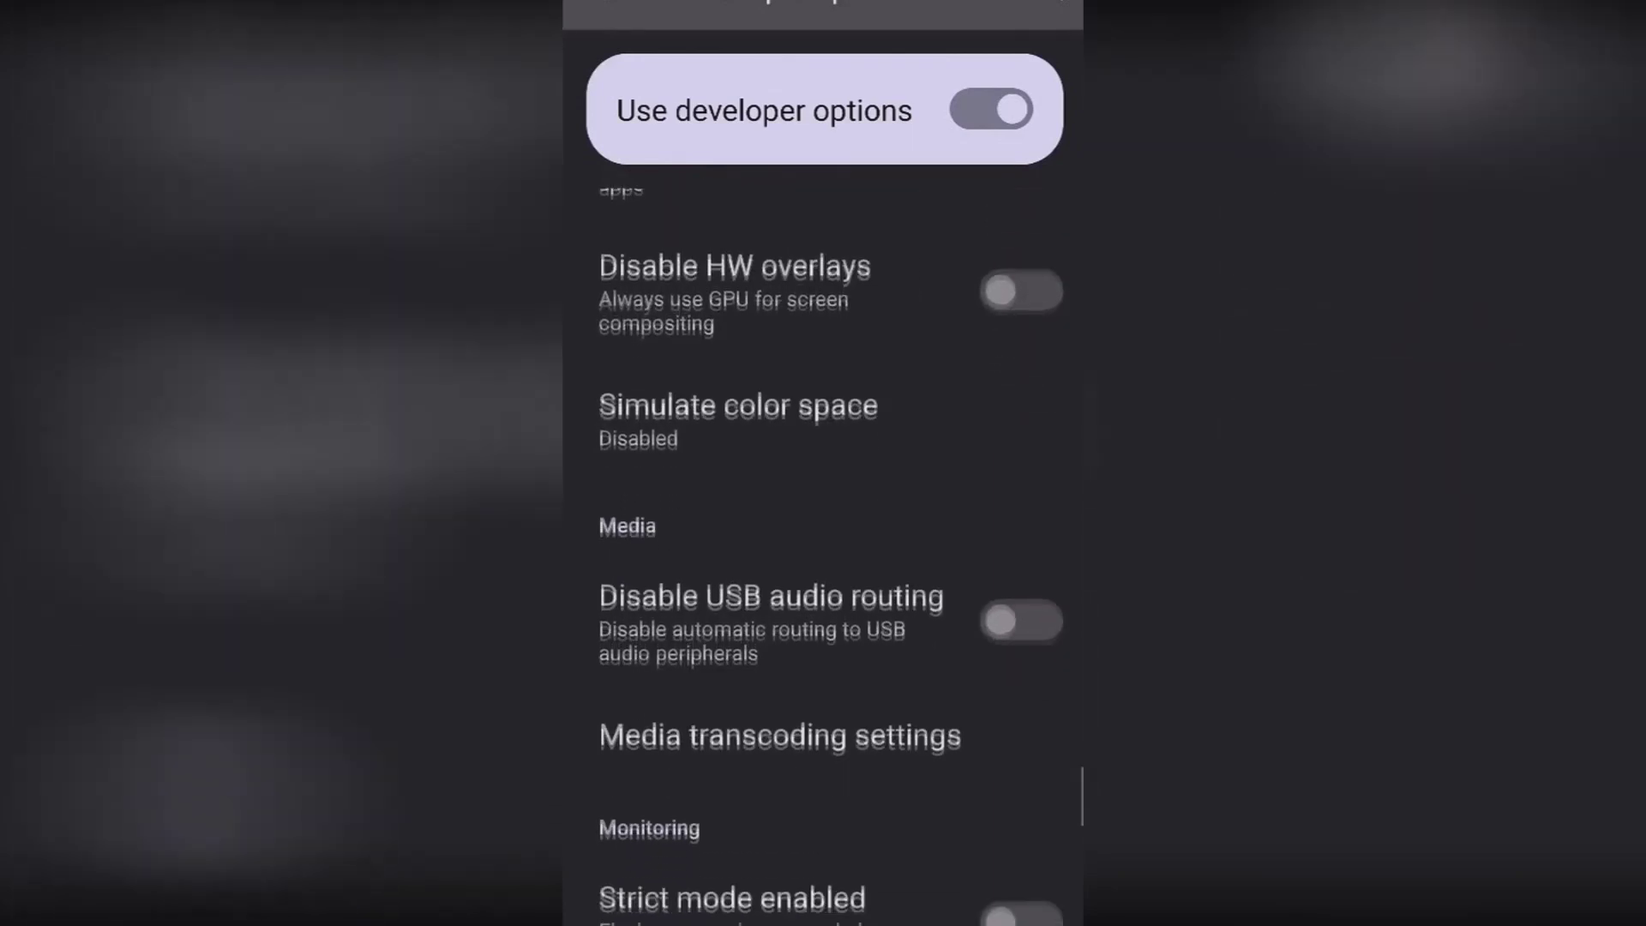
scroll(823, 514, "down", 3)
scroll(823, 514, "down", 3)
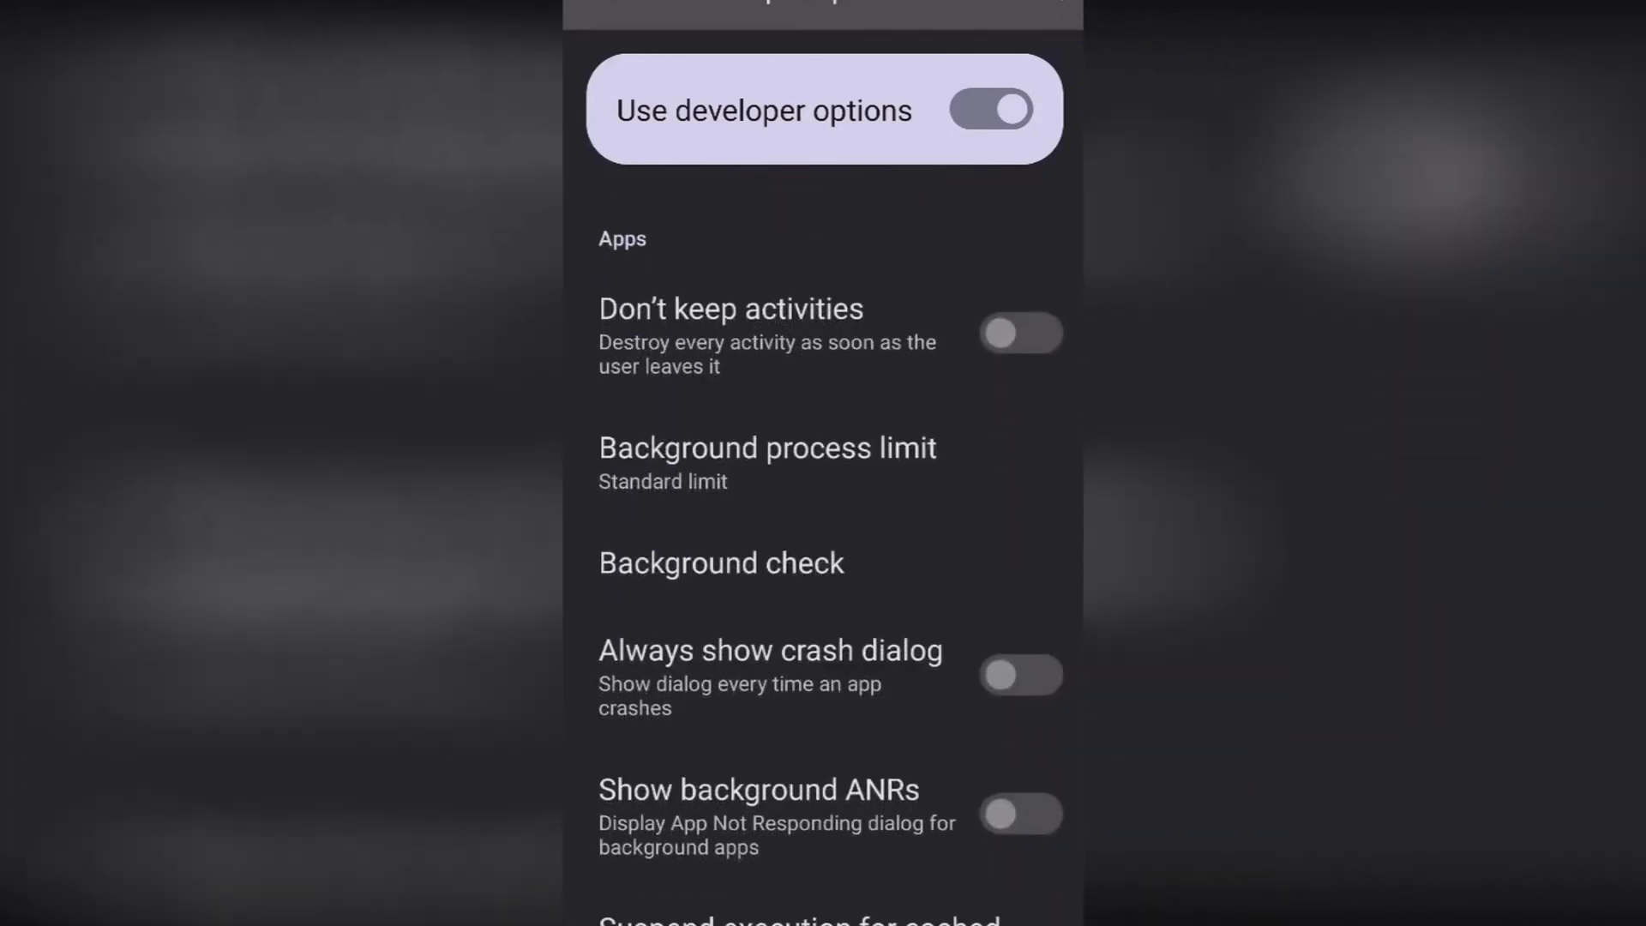
left_click(768, 460)
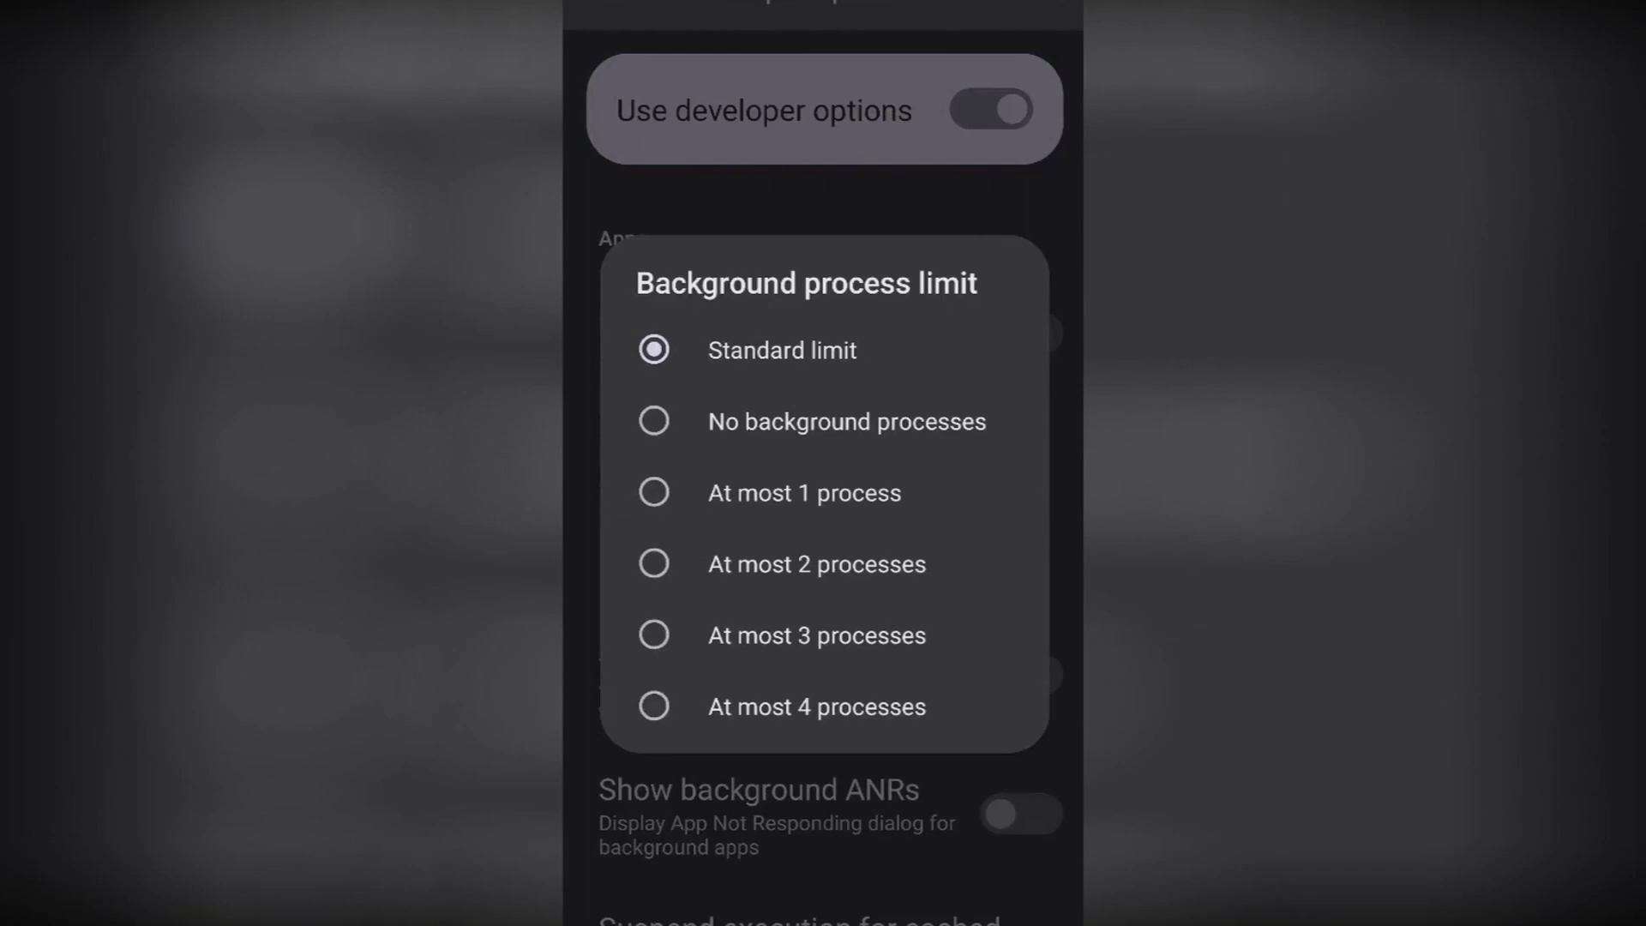
key("Escape")
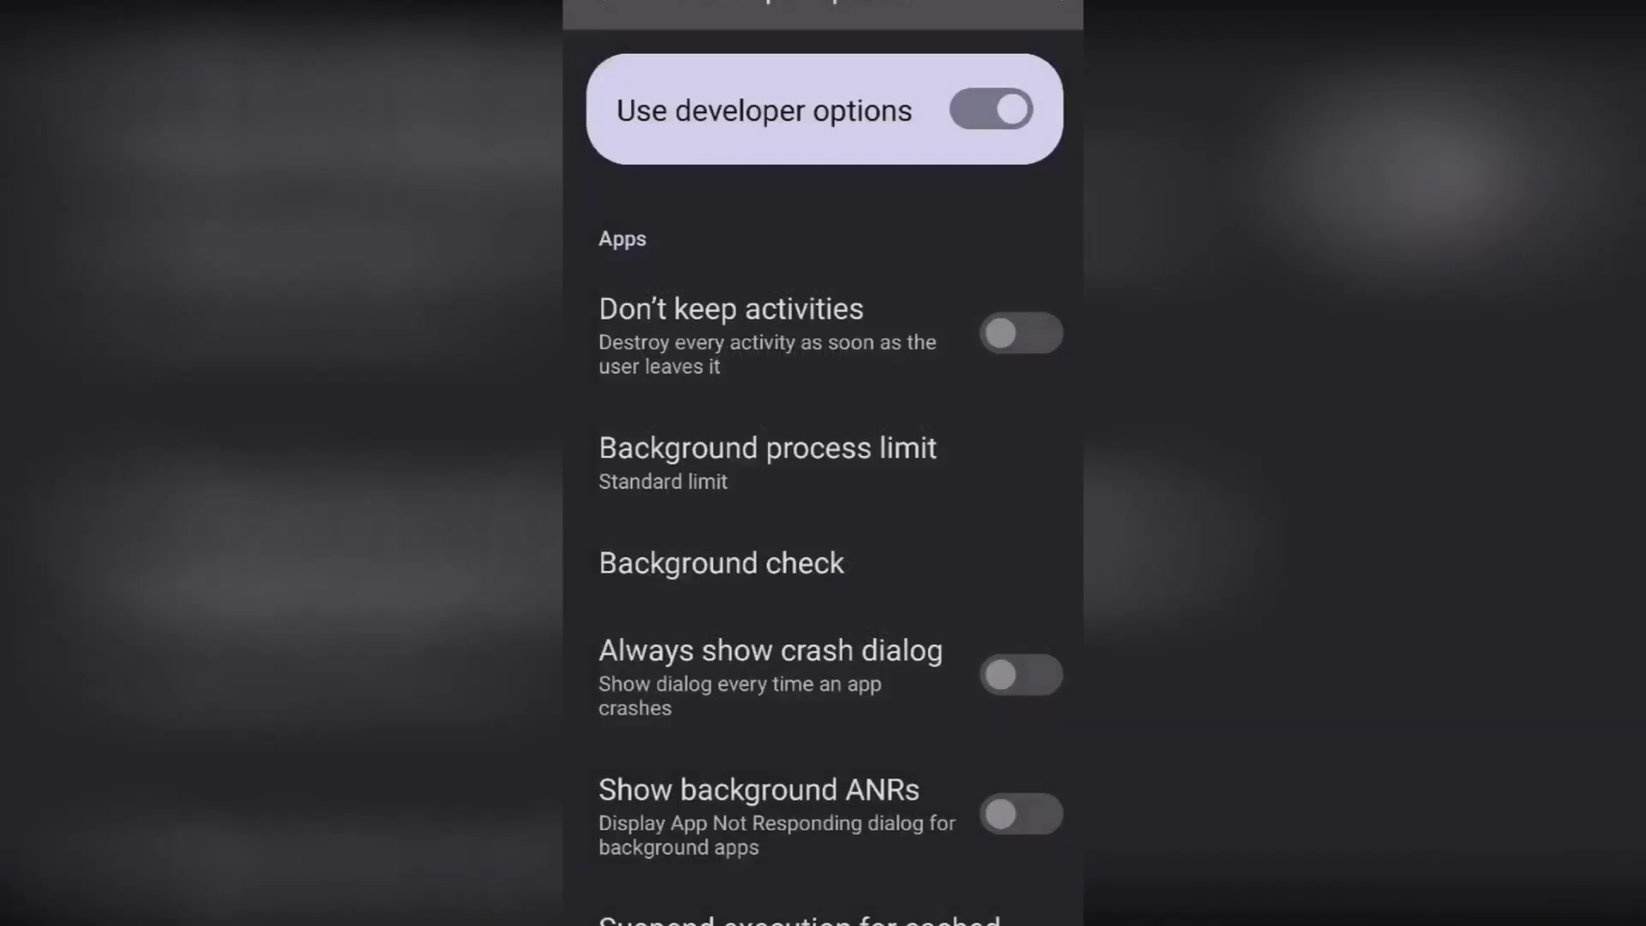
left_click(768, 461)
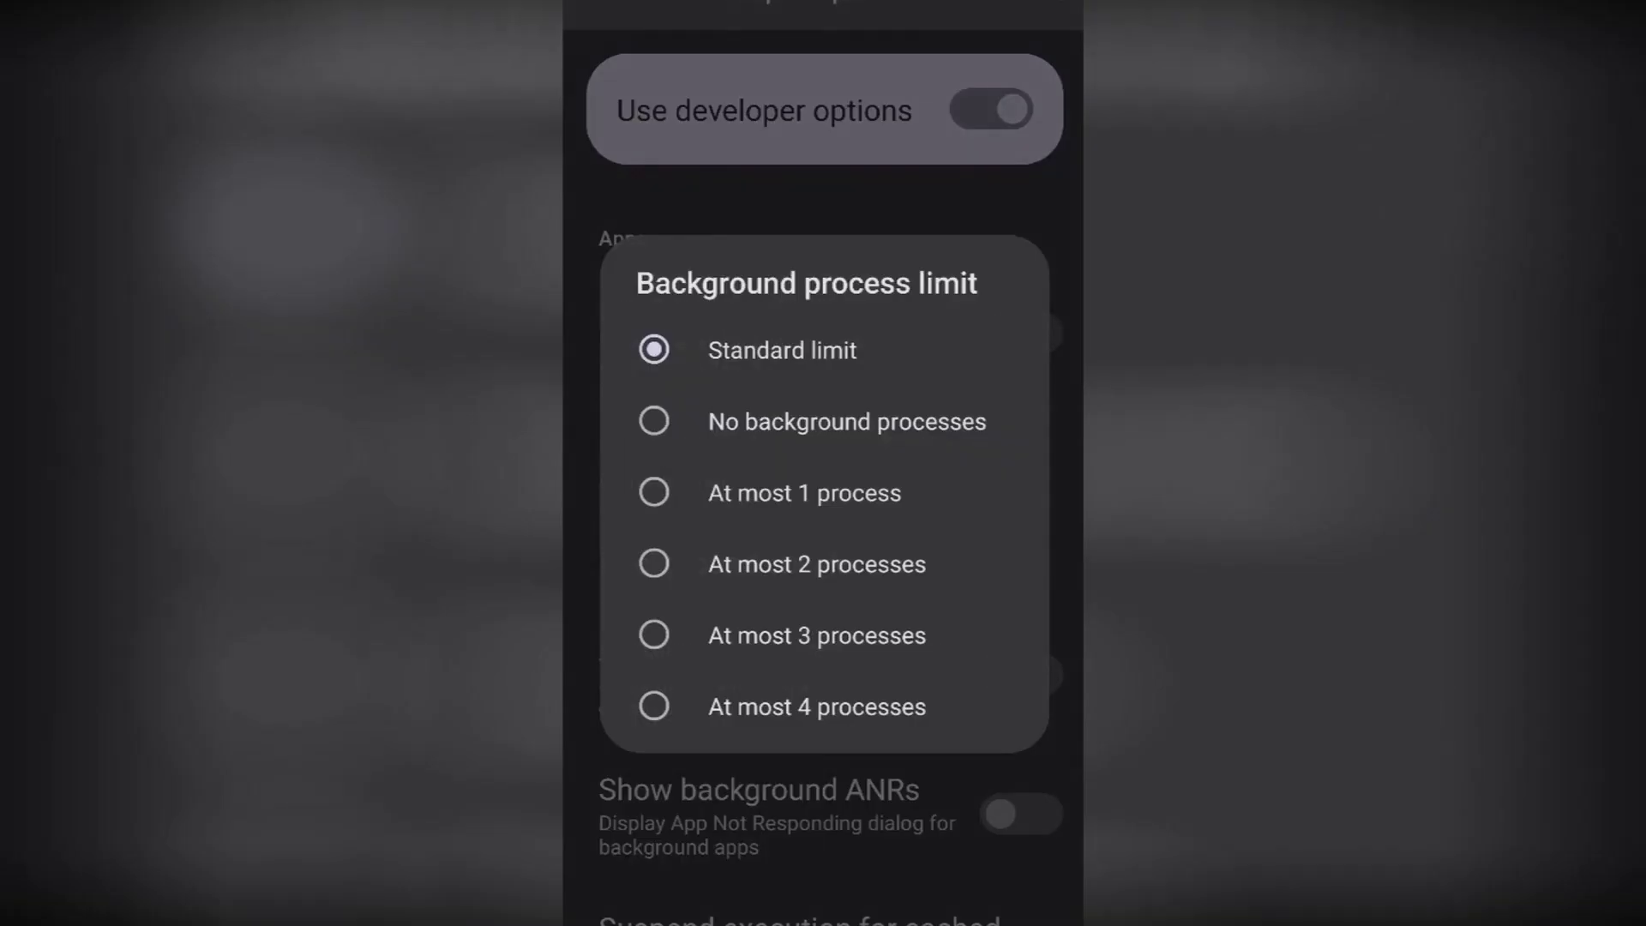
key("Escape")
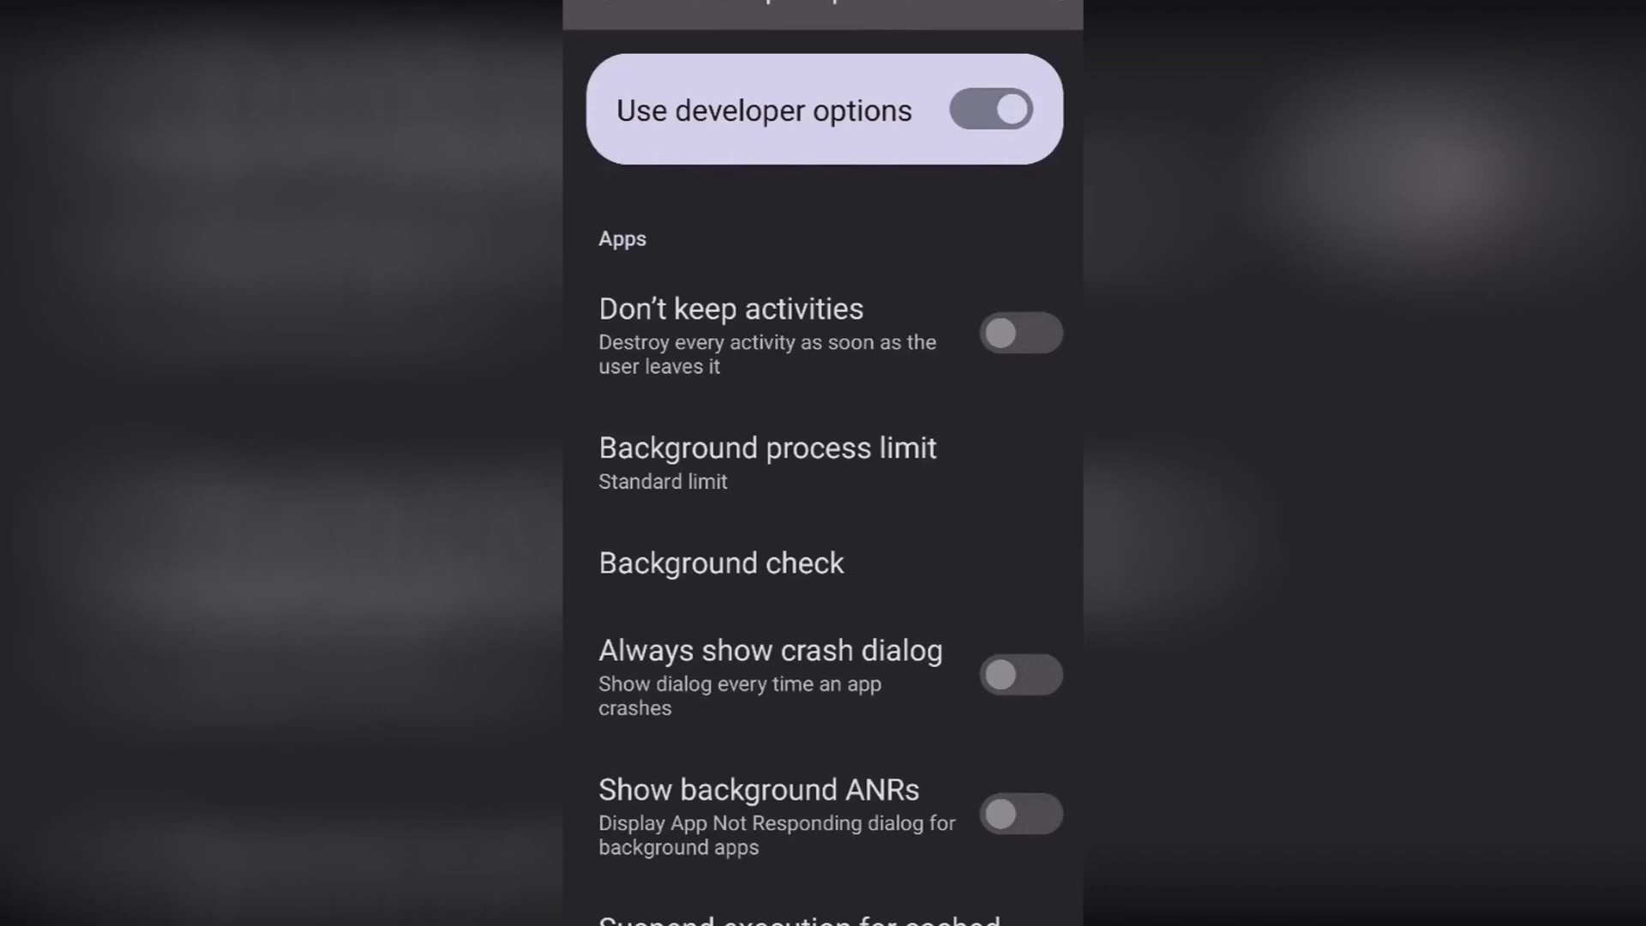
left_click(767, 461)
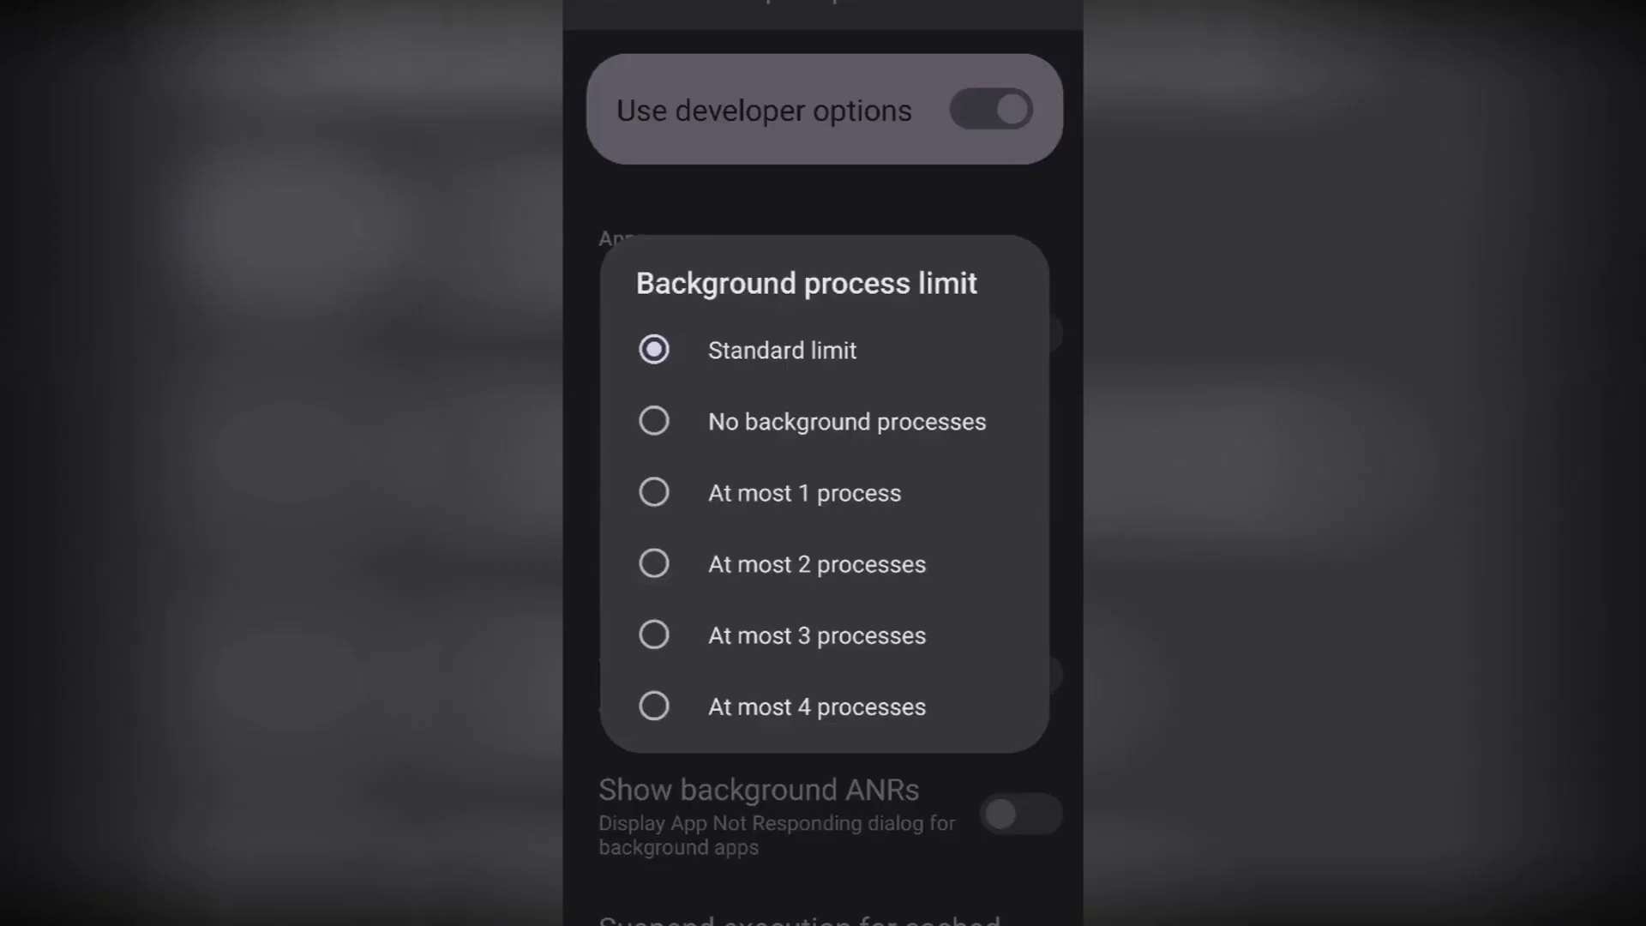
key("Escape")
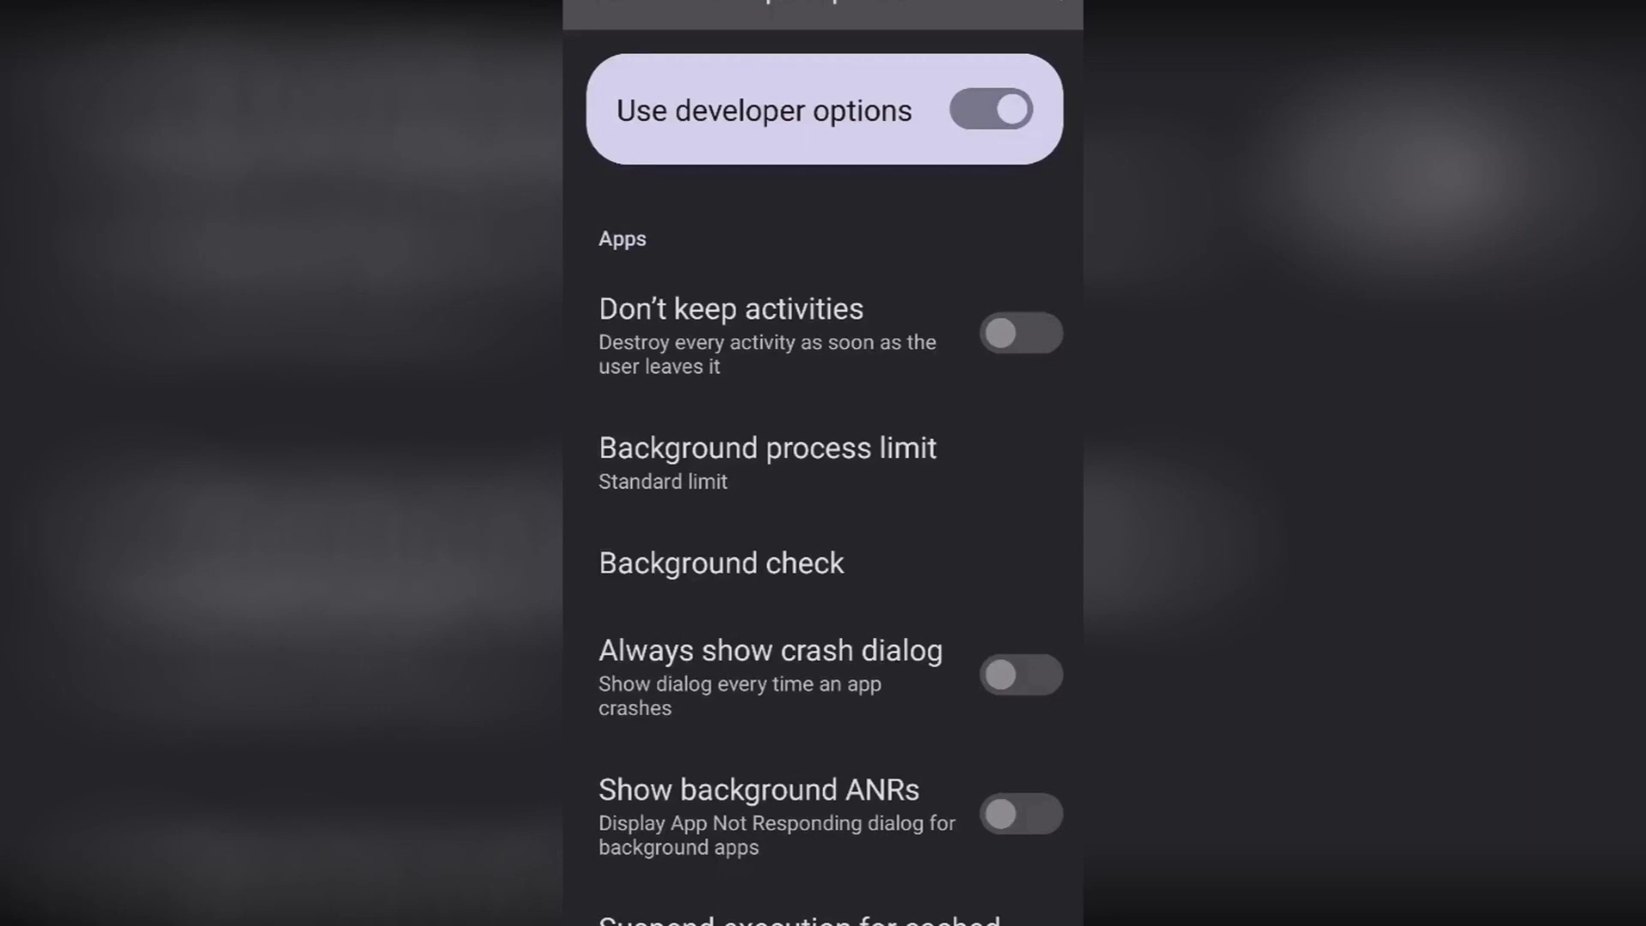
scroll(823, 541, "down", 5)
scroll(823, 541, "down", 10)
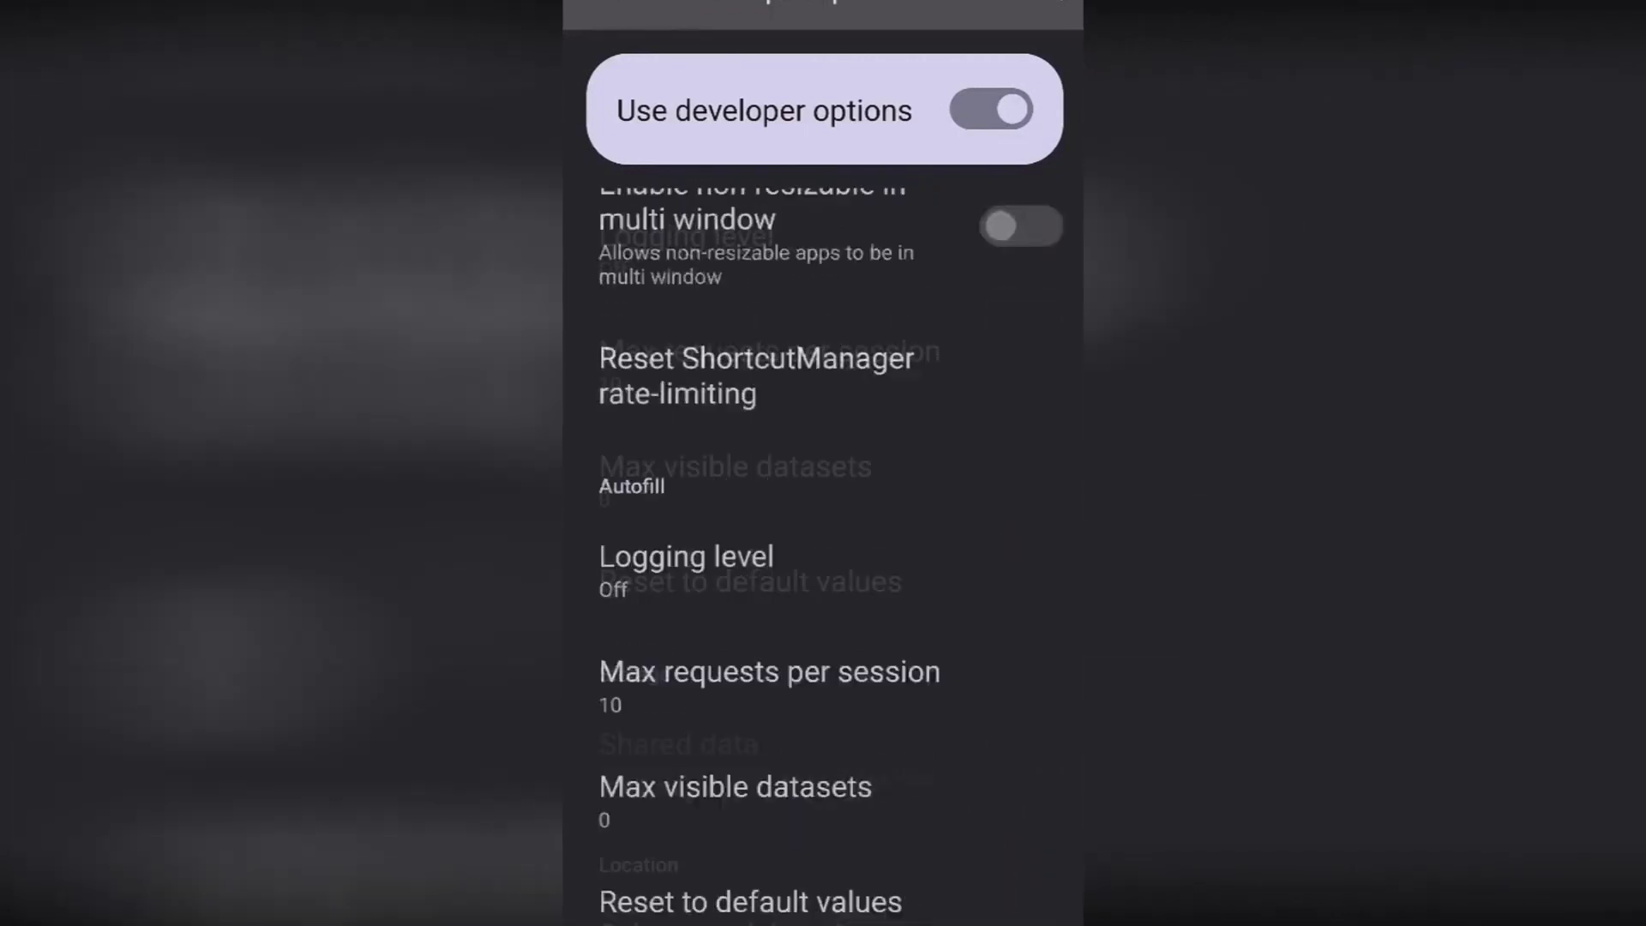
scroll(823, 540, "down", 10)
scroll(824, 540, "down", 10)
scroll(824, 540, "up", 10)
scroll(824, 541, "up", 10)
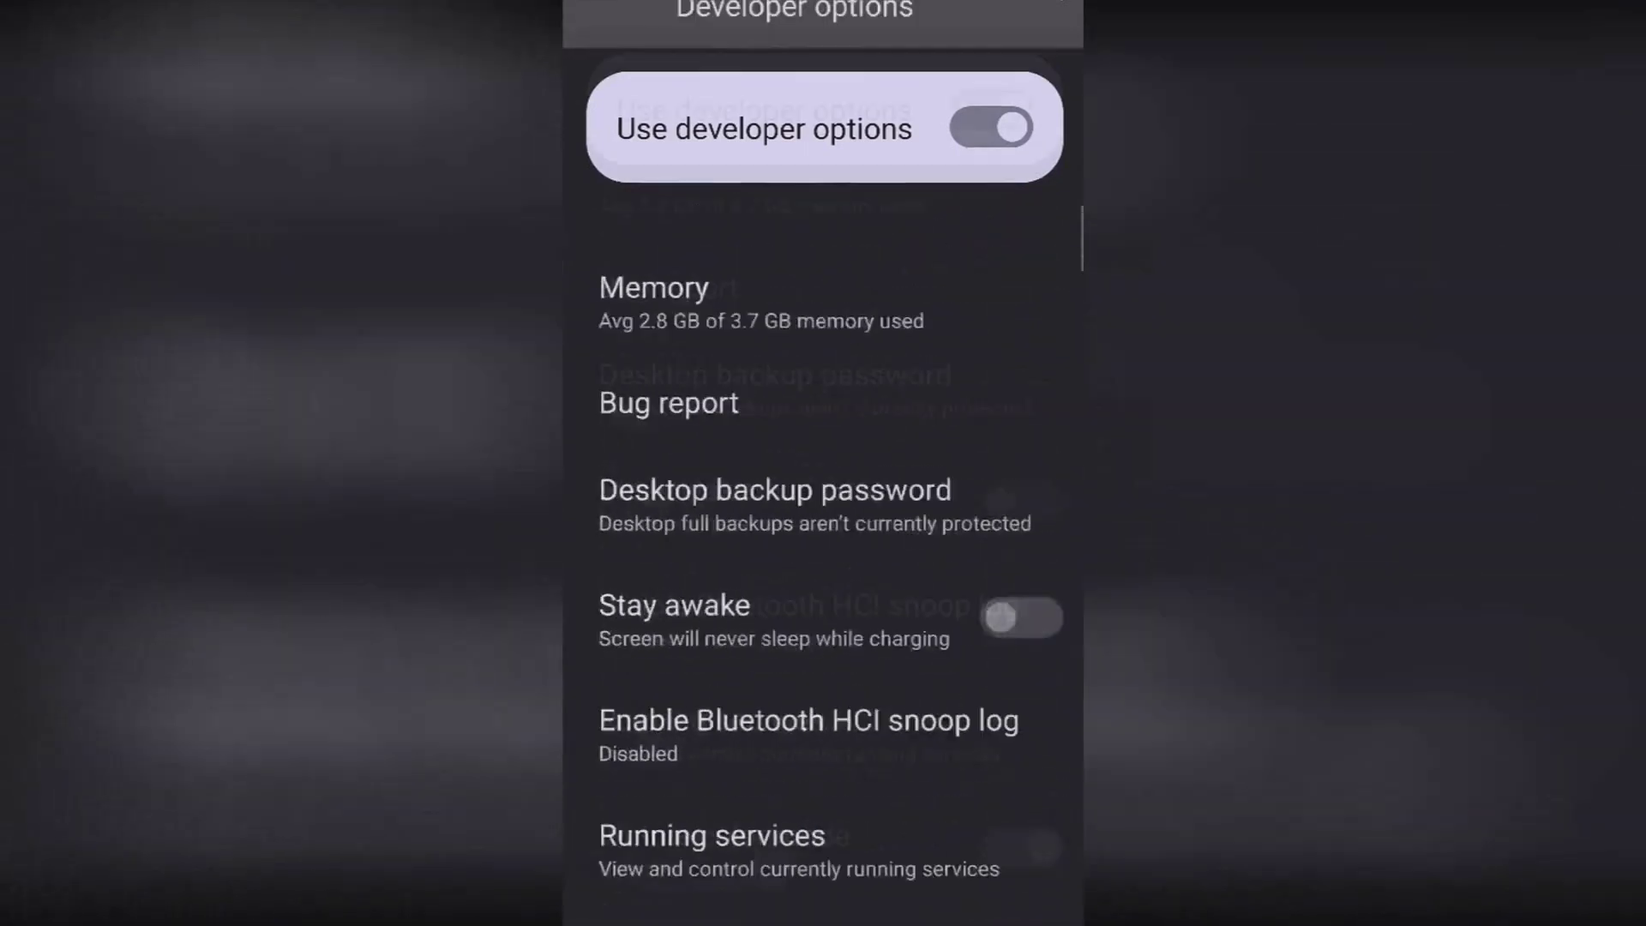
scroll(823, 541, "up", 3)
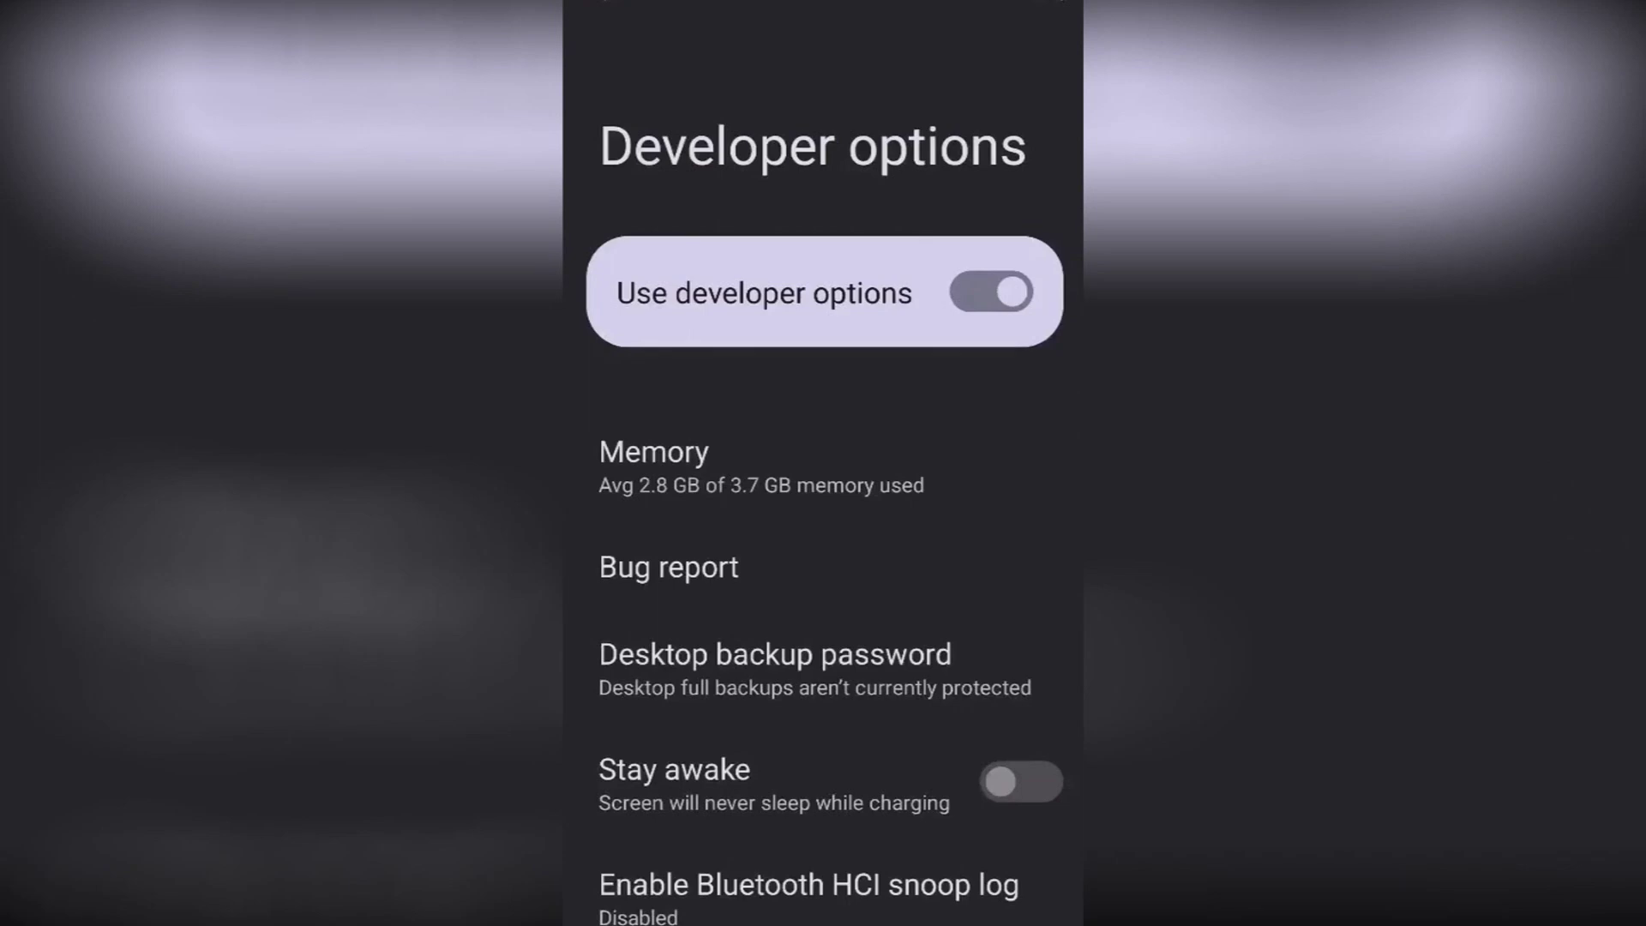
scroll(823, 540, "down", 1)
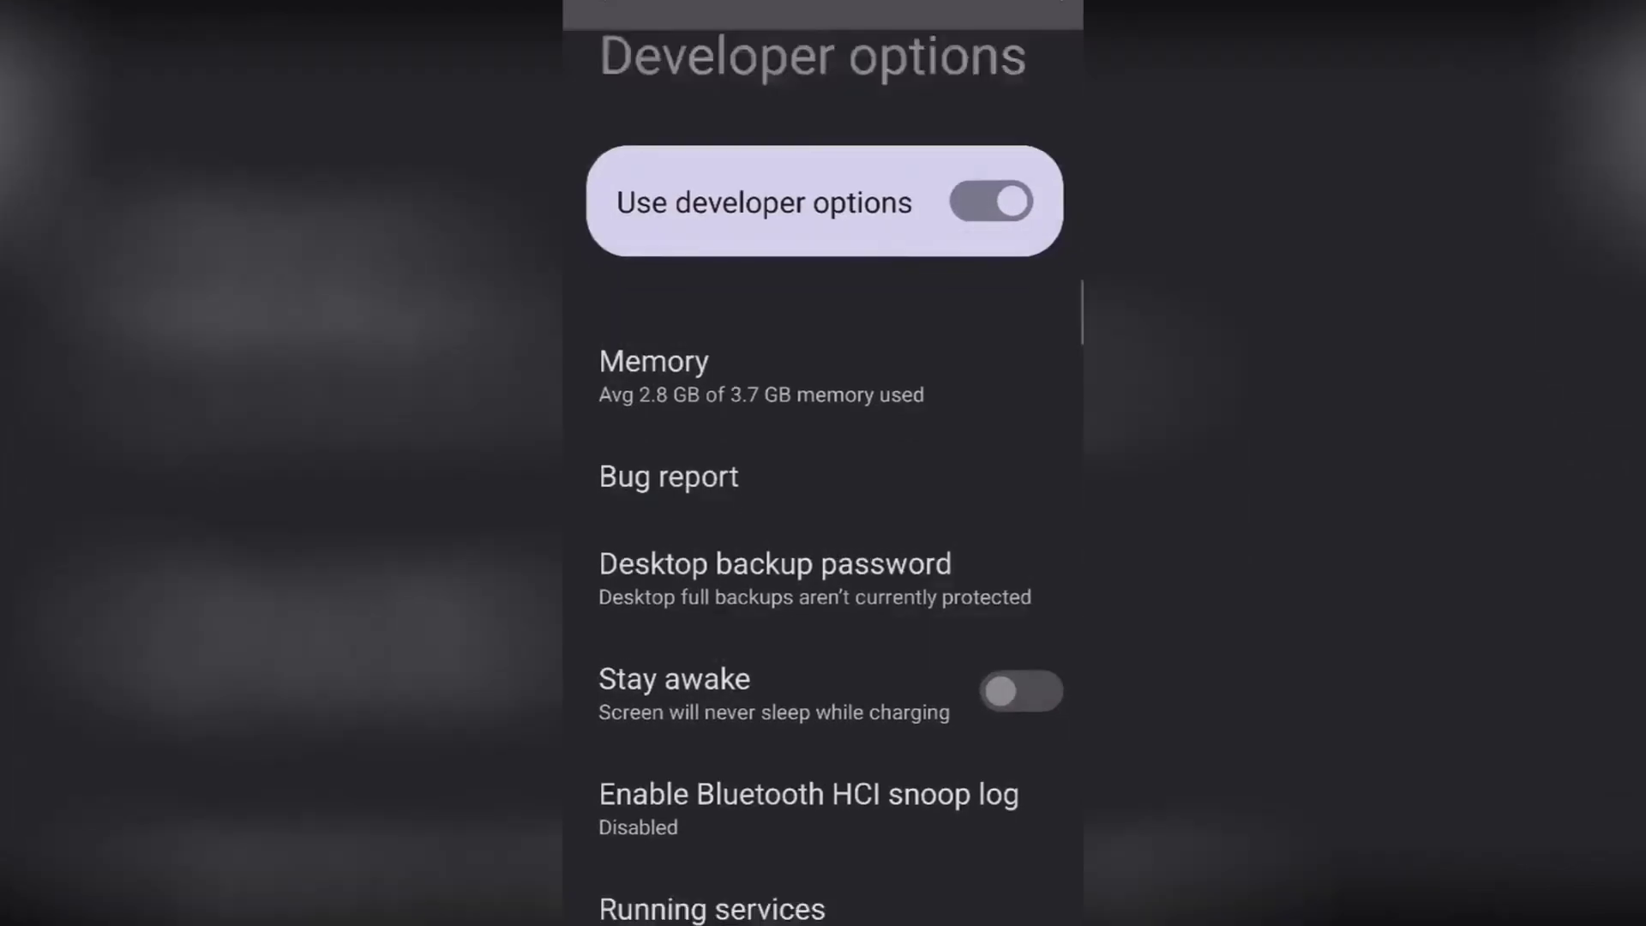
scroll(823, 540, "down", 3)
scroll(824, 541, "down", 3)
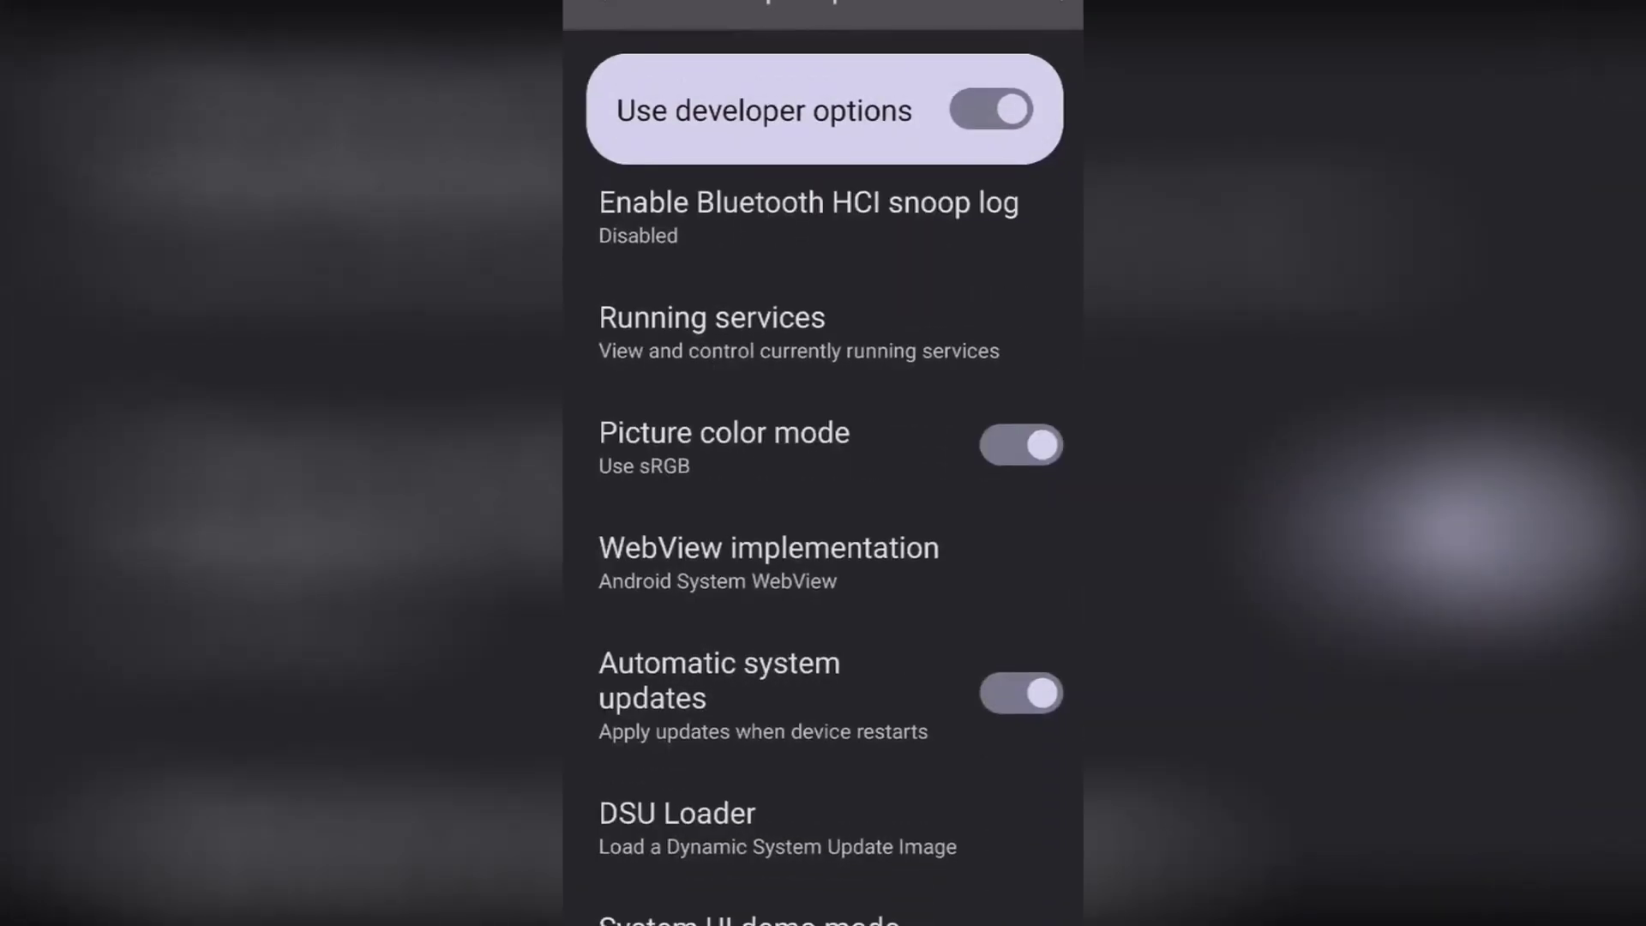
scroll(824, 542, "up", 3)
scroll(823, 540, "up", 3)
Swipe back from Developer options to the System page.
left_click_drag(1077, 404, 1016, 404)
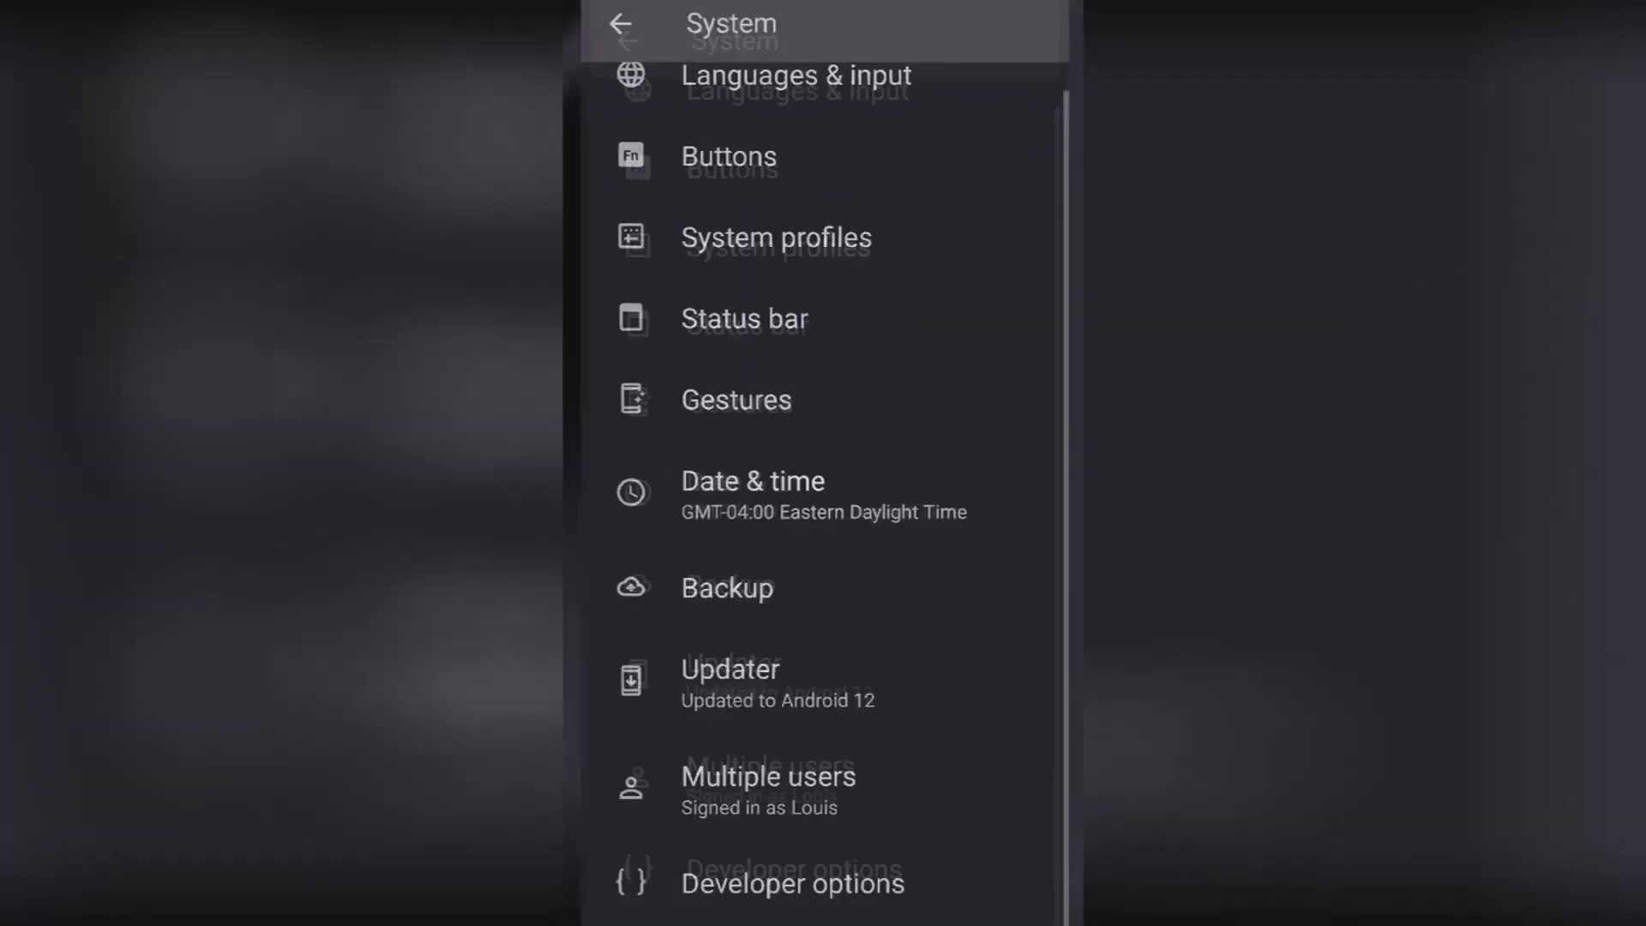